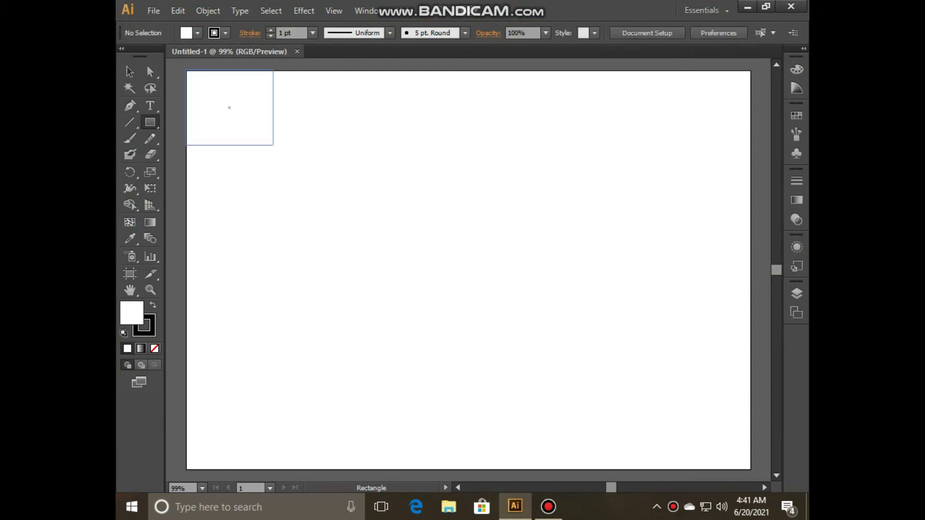
Step: Fill an artboard-sized rectangle with a linear gradient ending in dark purple
drag(273, 145, 750, 469)
click(796, 200)
click(772, 188)
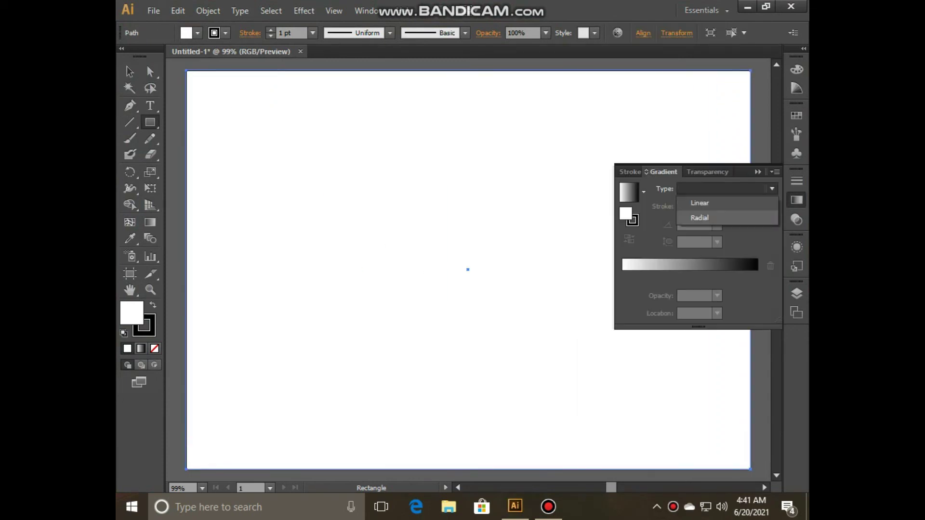
click(689, 200)
double_click(757, 276)
click(581, 348)
click(685, 328)
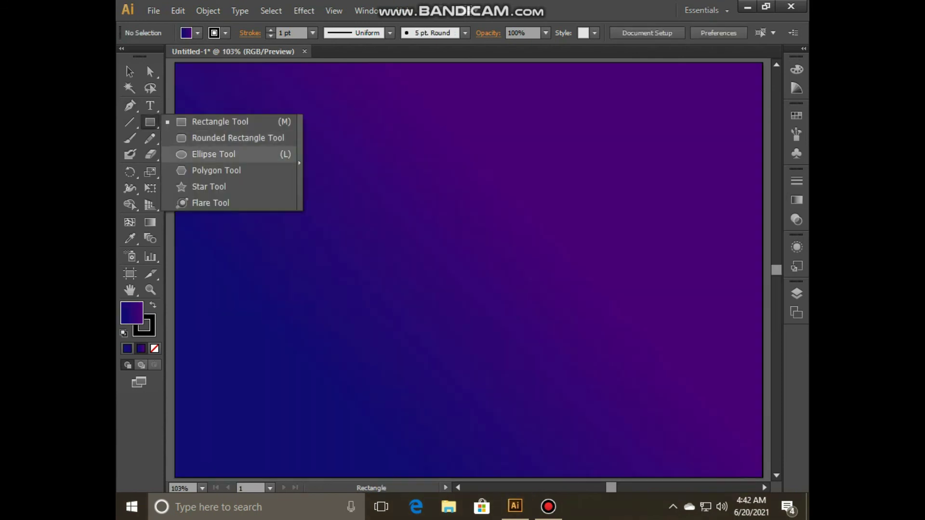
Step: Draw a three-sided polygon, fill it black, and stretch it wider to the right
drag(150, 122, 217, 171)
drag(290, 131, 369, 168)
key(Down)
key(Down)
key(Down)
key(v)
drag(289, 125, 357, 196)
double_click(131, 313)
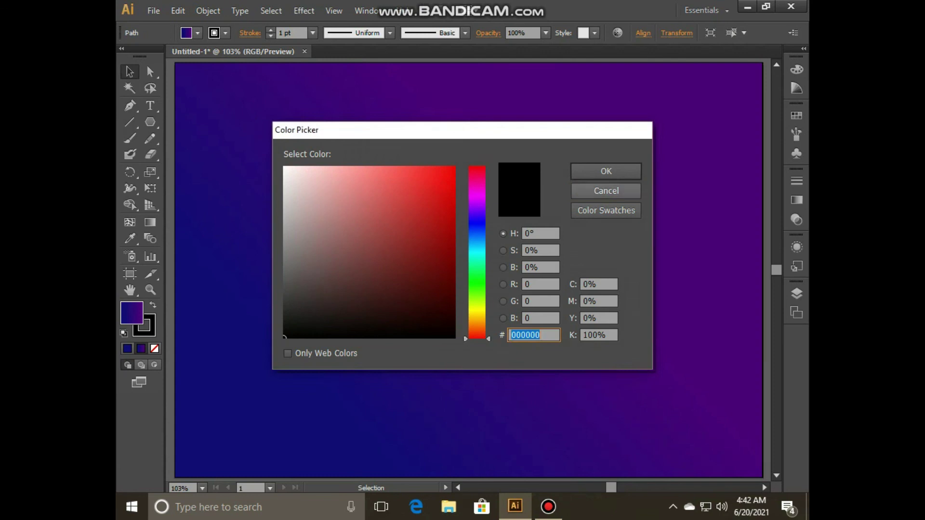
click(605, 172)
drag(417, 184, 466, 184)
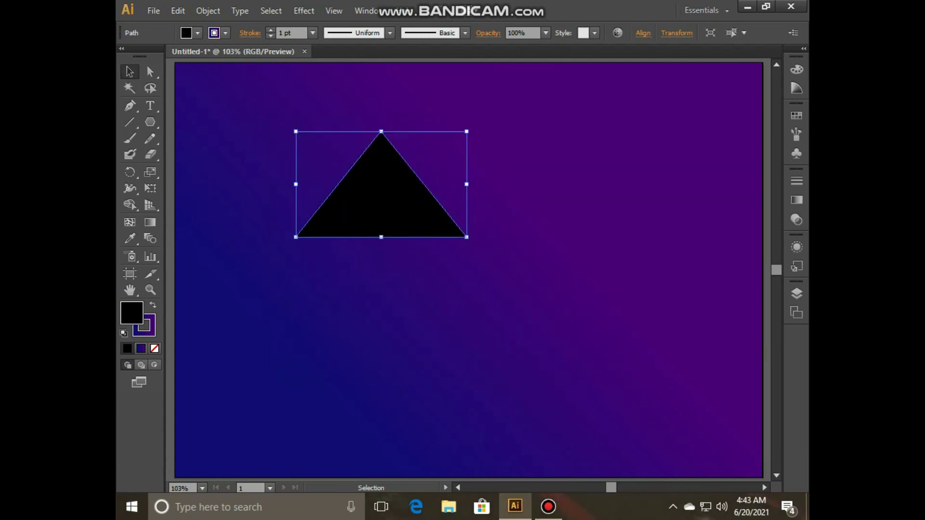
Step: Widen the triangle and lay a thin bar, rotated 45°, along its left side
drag(296, 184, 267, 184)
drag(385, 213, 379, 207)
click(150, 122)
click(213, 120)
drag(262, 244, 461, 260)
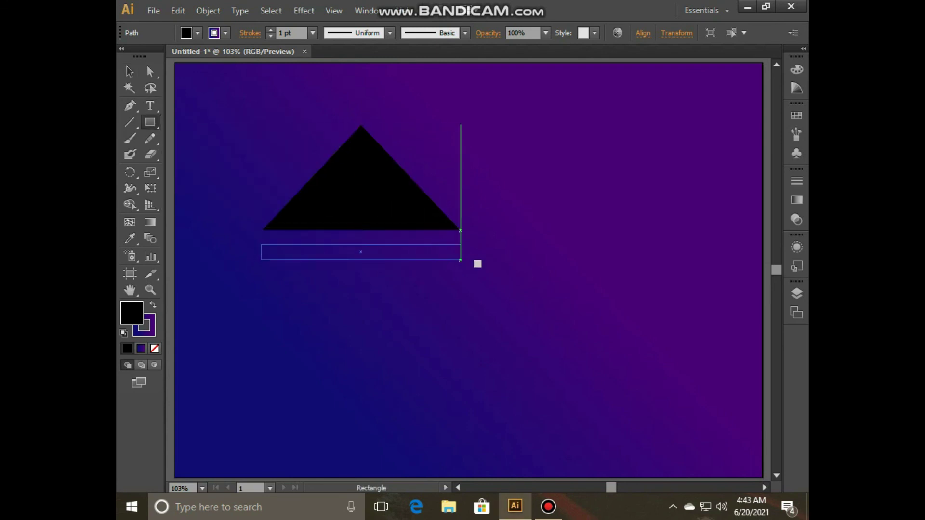
key(v)
drag(359, 252, 316, 163)
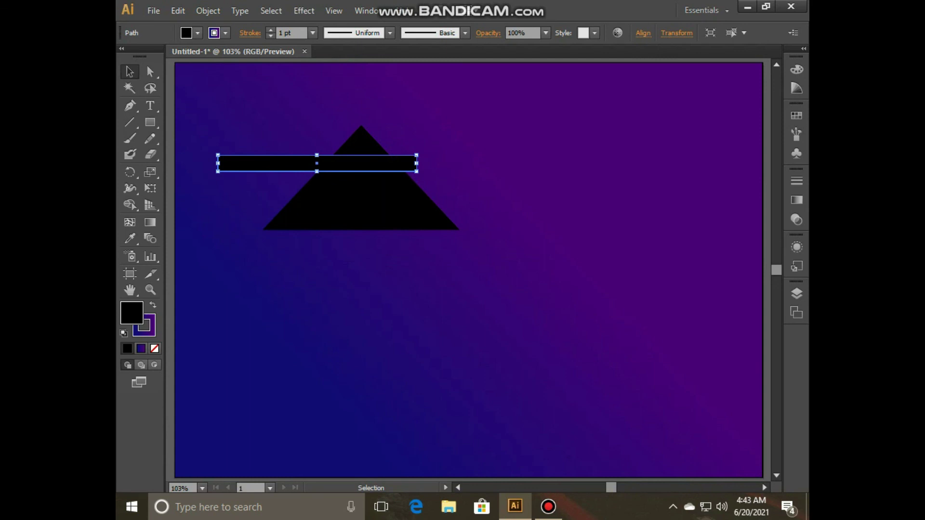
drag(433, 175, 417, 89)
drag(359, 139, 311, 202)
drag(223, 262, 245, 232)
Step: Colour the left roof bar a bright green
click(530, 337)
click(299, 193)
double_click(131, 313)
drag(477, 337, 477, 284)
click(401, 294)
click(403, 262)
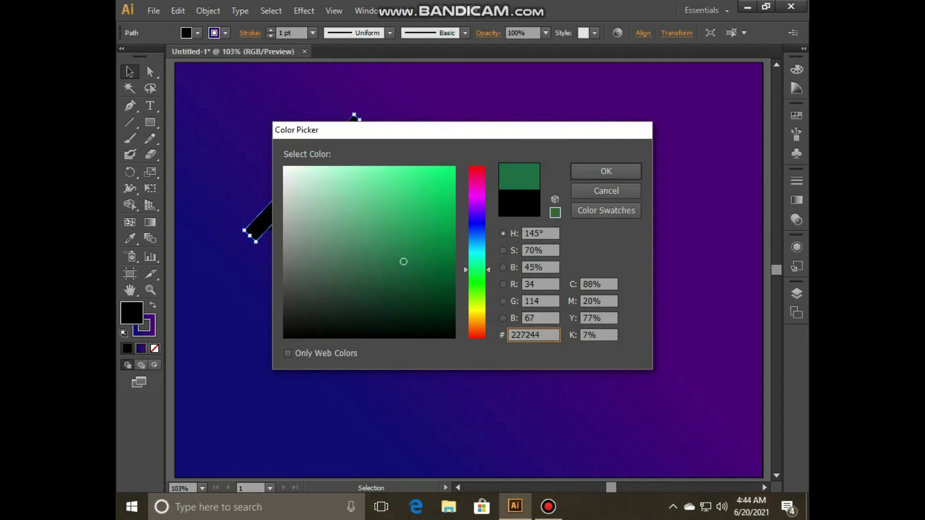
key(Return)
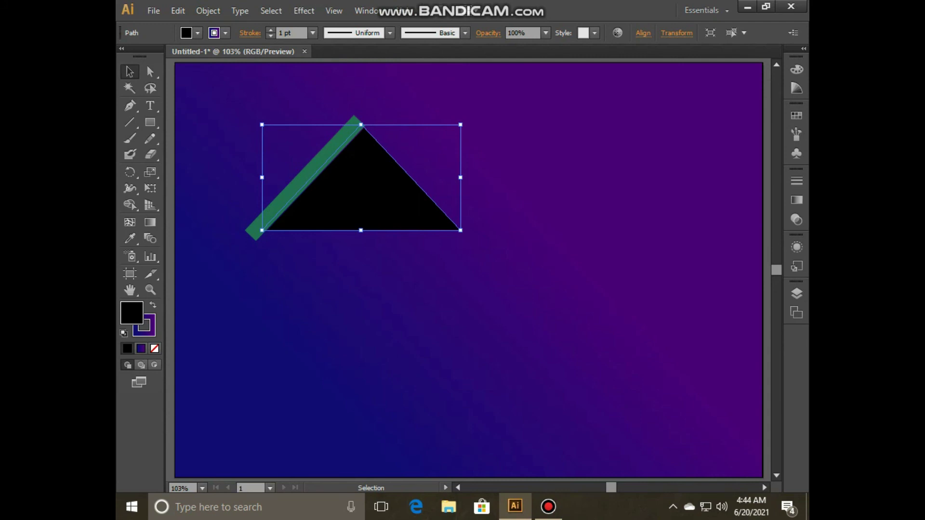
Step: Duplicate the green bar, rotate the copy 90°, and place it on the right side
mouse_move(333, 137)
mouse_down()
mouse_move(367, 144)
mouse_move(440, 238)
mouse_up()
click(330, 145)
key(r)
key(v)
drag(372, 209, 452, 200)
click(530, 289)
click(433, 186)
Step: Remove the stroke from both green bars and nudge the right bar to meet the left
key(ctrl+plus)
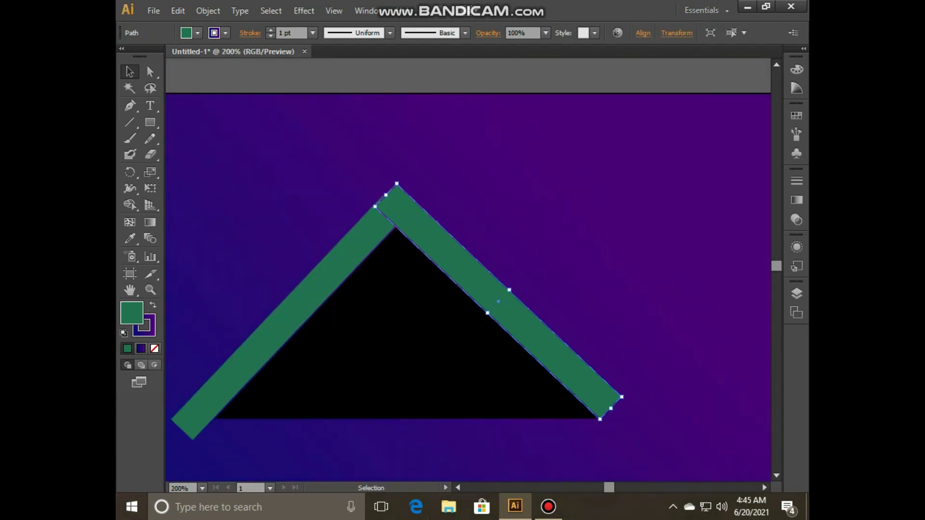
key(F6)
key(slash)
shift+click(530, 308)
drag(530, 308, 530, 306)
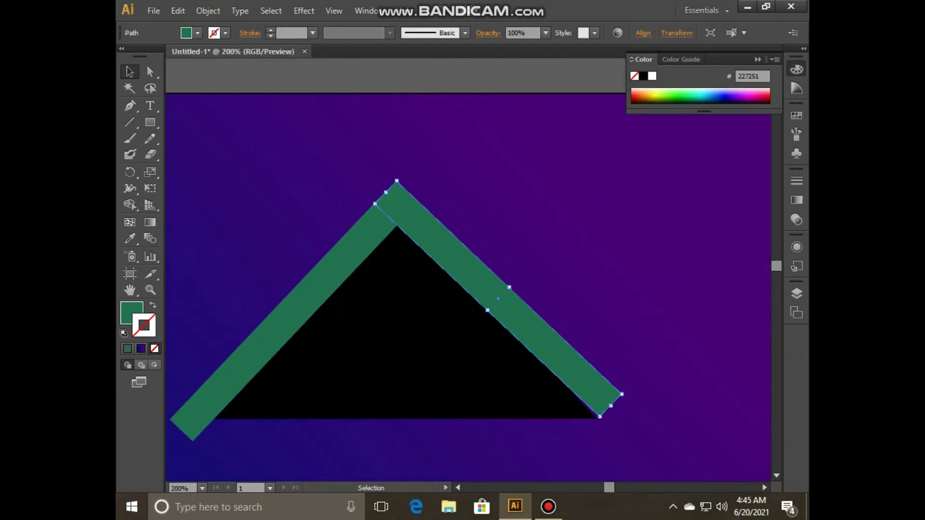
key(ctrl+shift+a)
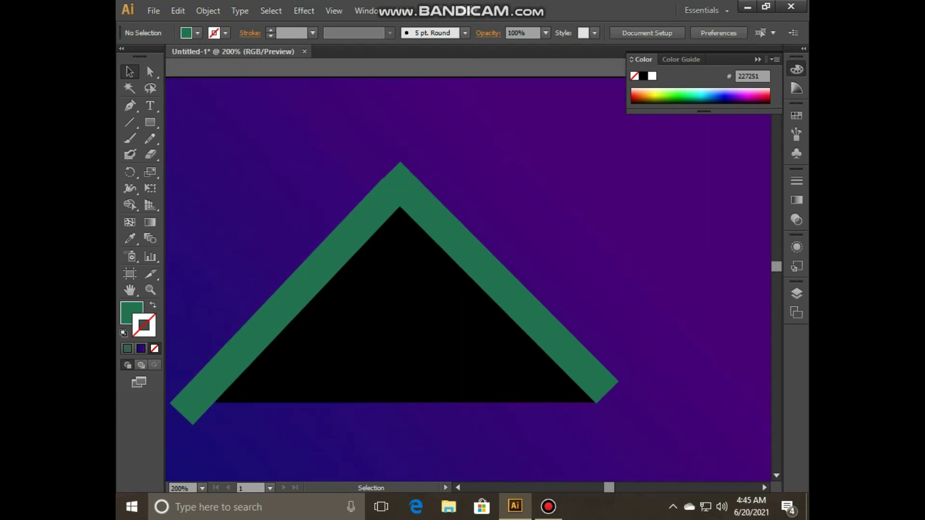
key(ctrl+0)
Step: Draw a tall black left wall under the roof, using the triangle's black fill
click(448, 212)
key(ctrl+shift+a)
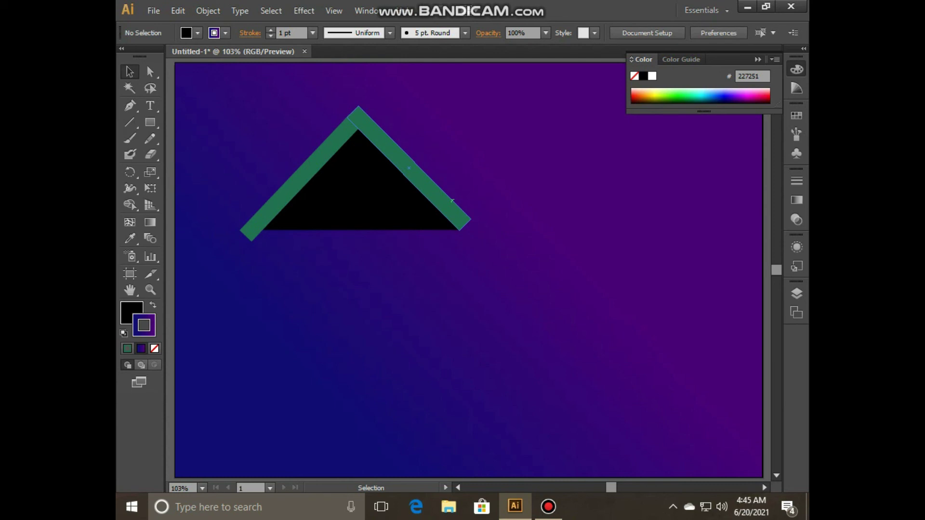
drag(150, 123, 212, 122)
drag(262, 231, 332, 435)
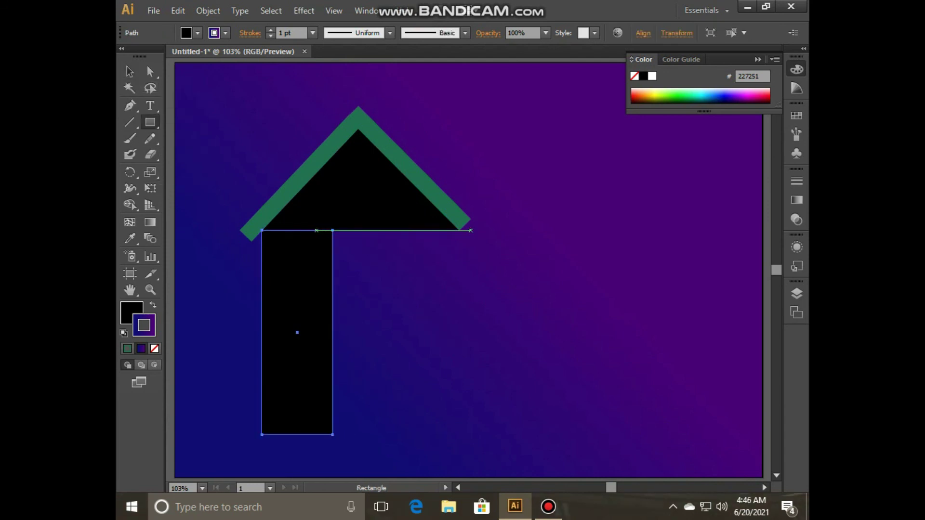
Step: Add a long thin black beam under the roof and shift the whole house left and down
mouse_move(293, 231)
mouse_down()
mouse_move(591, 256)
mouse_move(620, 250)
mouse_up()
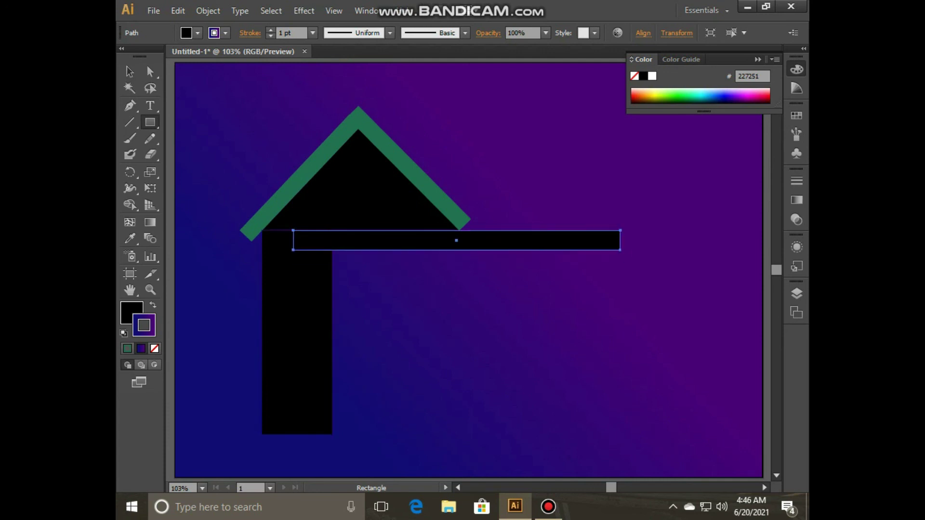
key(v)
drag(400, 247, 433, 225)
key(ctrl+shift+a)
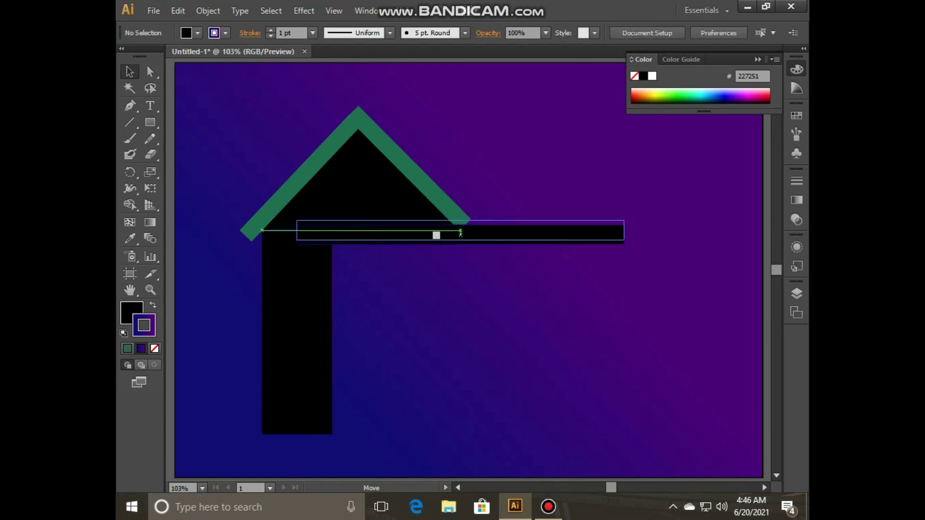
key(ctrl+shift+a)
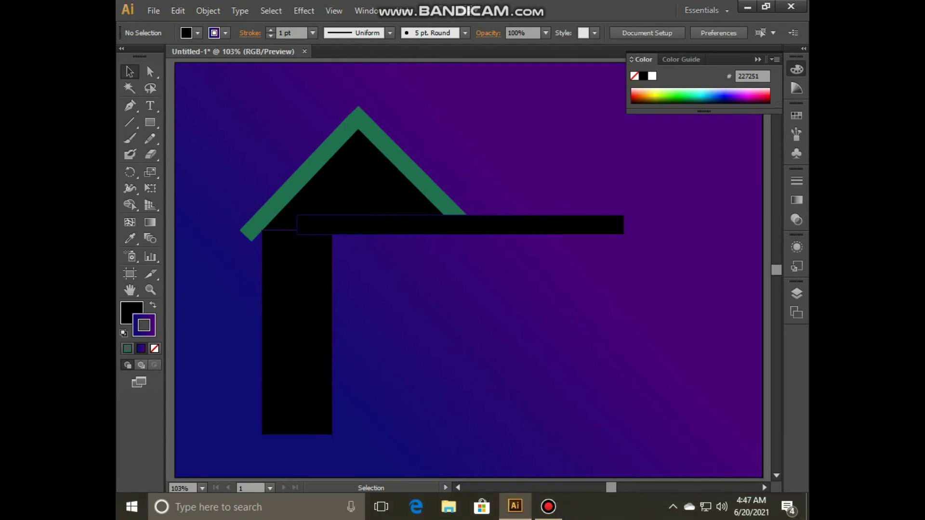
scroll(463, 270, right, 2)
key(ctrl+a)
mouse_move(481, 225)
mouse_down()
mouse_move(428, 262)
mouse_move(401, 245)
mouse_up()
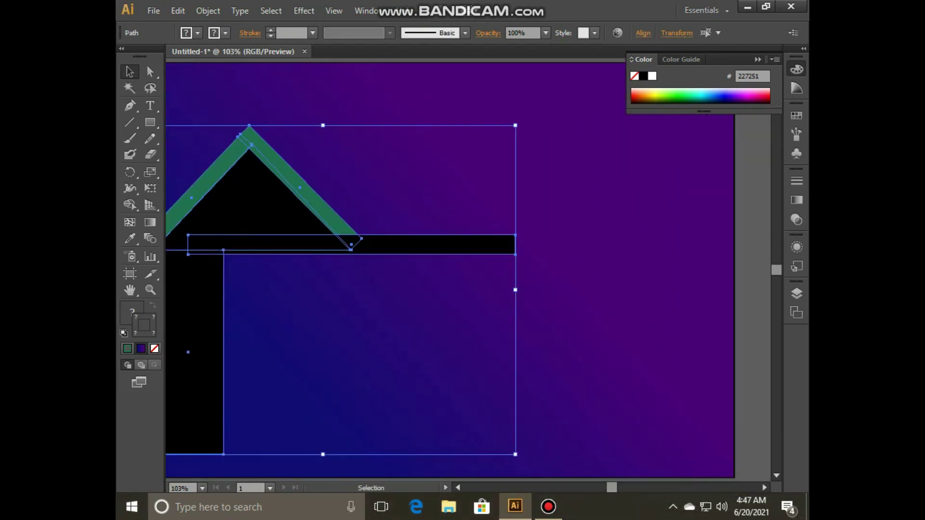
scroll(463, 270, left, 2)
Step: Draw the tall right column at the beam's end with a cap on top
key(m)
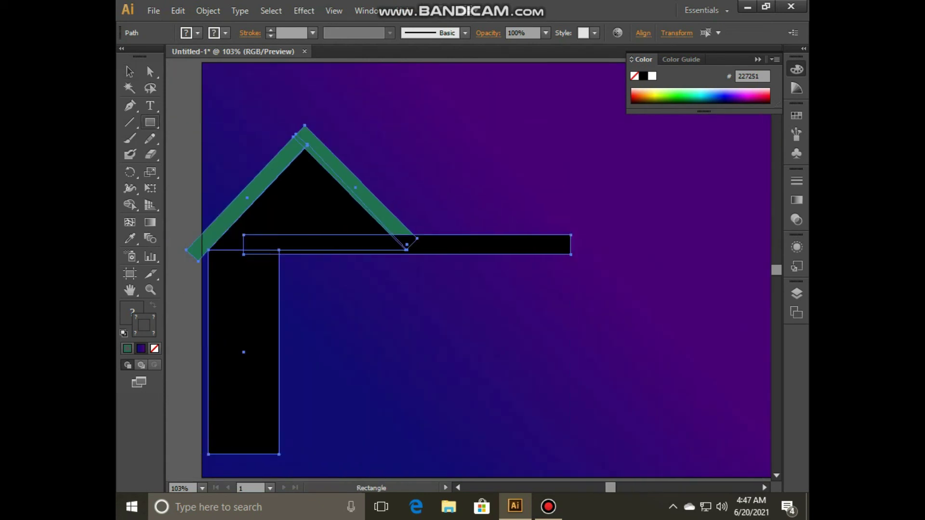
drag(568, 134, 665, 456)
key(v)
scroll(487, 269, up, 1)
click(150, 122)
drag(558, 153, 671, 171)
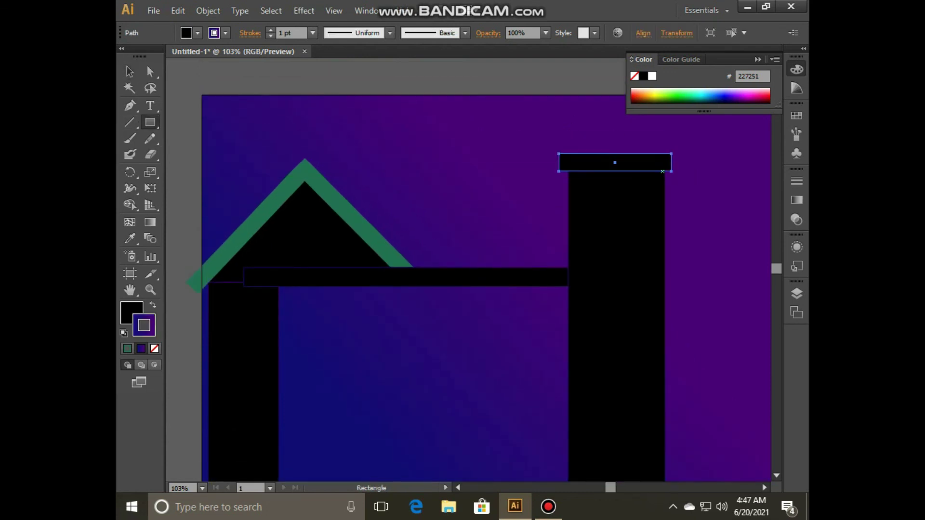
key(v)
scroll(485, 219, down, 1)
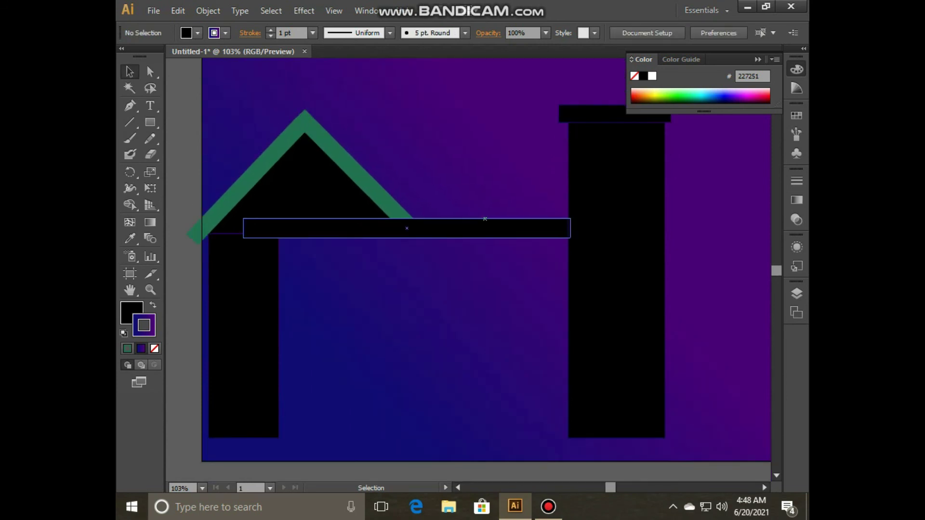
scroll(485, 218, down, 2)
Step: Draw a black floor bar along the bottom of the house
mouse_move(250, 385)
mouse_down()
mouse_move(660, 406)
mouse_move(569, 405)
mouse_up()
key(v)
key(ctrl+shift+a)
scroll(482, 241, down, 2)
scroll(482, 265, up, 2)
scroll(482, 265, up, 2)
scroll(482, 265, down, 1)
scroll(482, 265, down, 1)
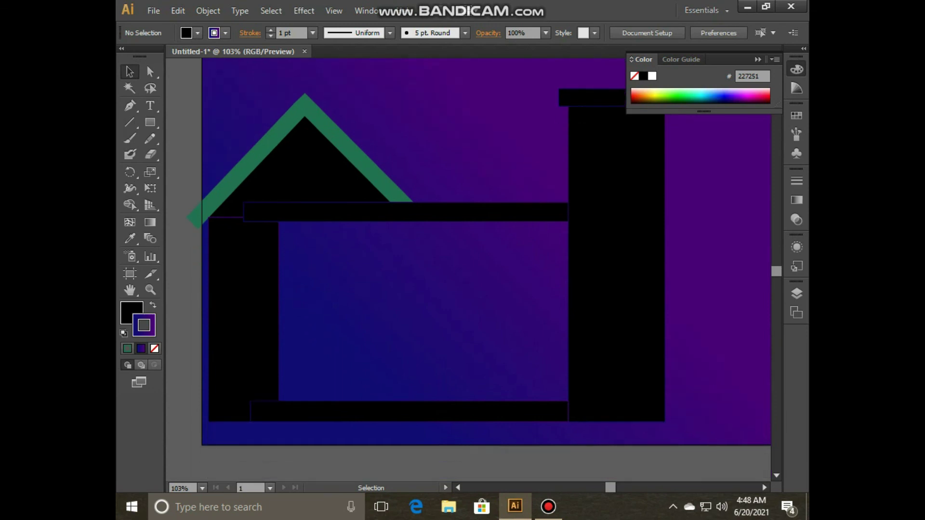
Step: Shrink the whole house slightly about its centre
key(ctrl+minus)
key(ctrl+minus)
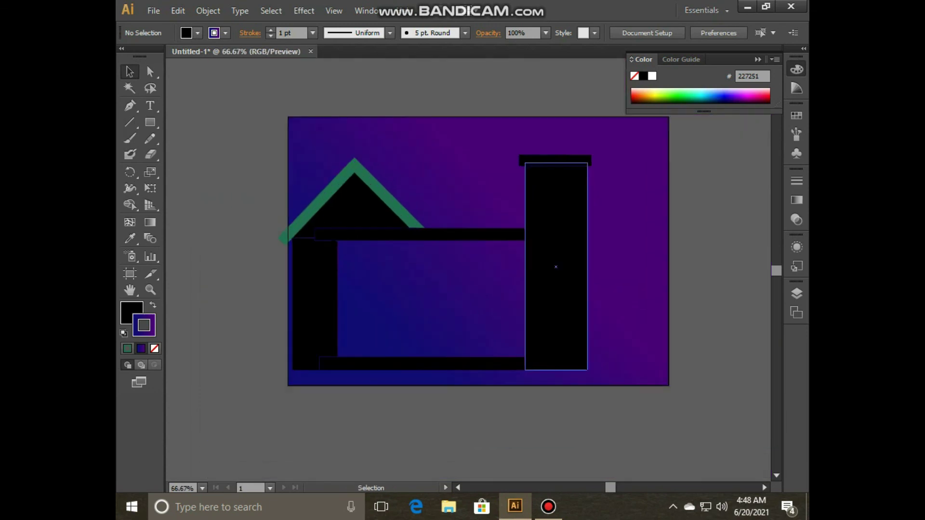
key(ctrl+a)
key(ctrl+z)
key(ctrl+shift+a)
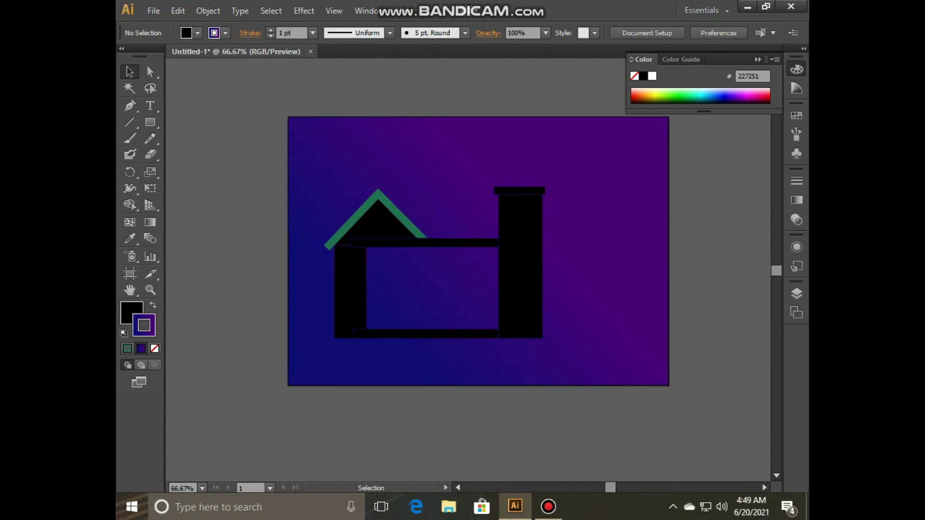
key(ctrl+a)
drag(543, 338, 533, 330)
key(ctrl+shift+a)
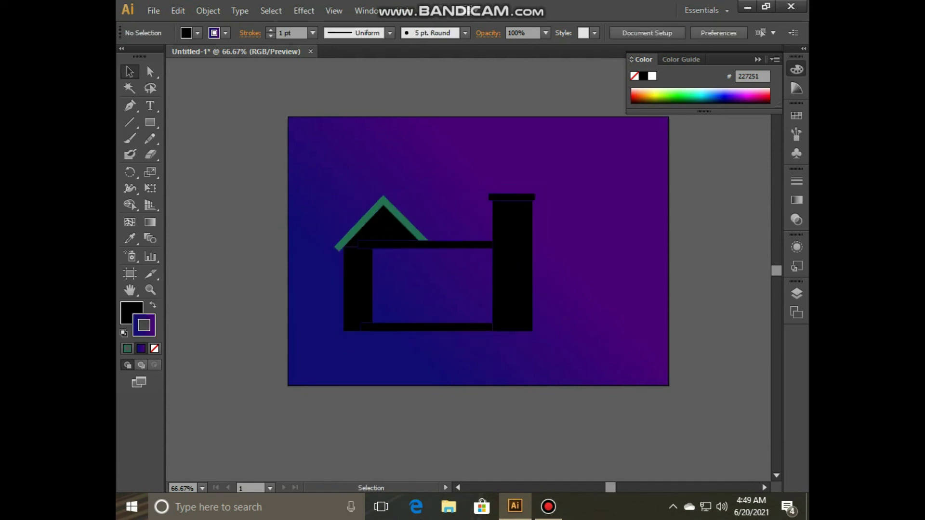
Step: Copy the beam out to the right, replace the bottom bar with a beam copy, and extend it rightward
click(477, 245)
drag(477, 245, 616, 245)
key(ctrl+shift+a)
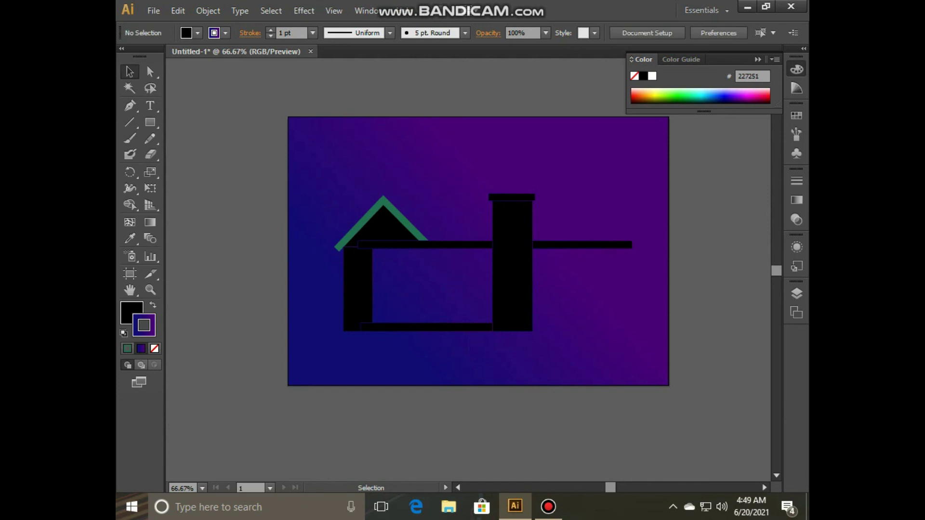
click(477, 327)
key(Delete)
click(480, 245)
mouse_move(480, 245)
mouse_down()
mouse_move(479, 327)
mouse_move(693, 337)
mouse_up()
key(ctrl+shift+a)
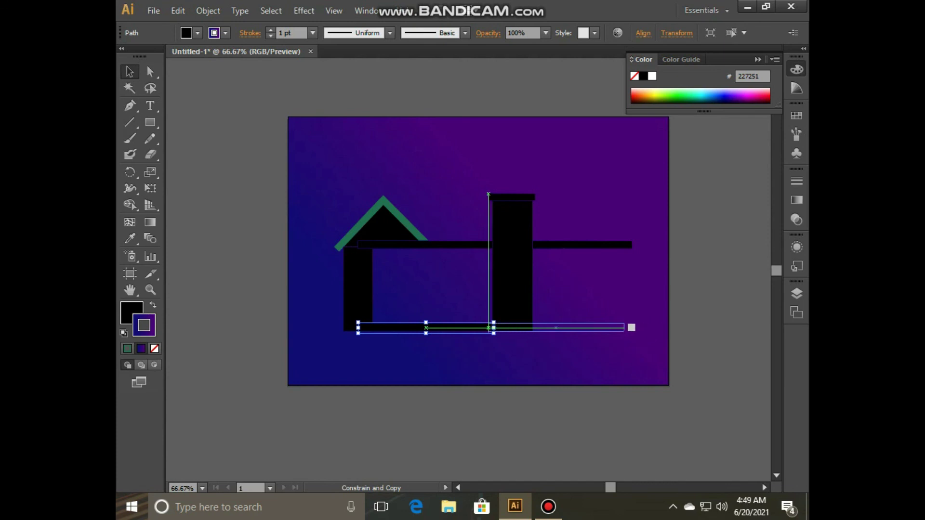
drag(640, 329, 625, 328)
key(ctrl+shift+a)
Step: Open the shape tool list, then select and deselect all artwork
scroll(478, 250, down, 1)
scroll(478, 251, up, 2)
click(150, 122)
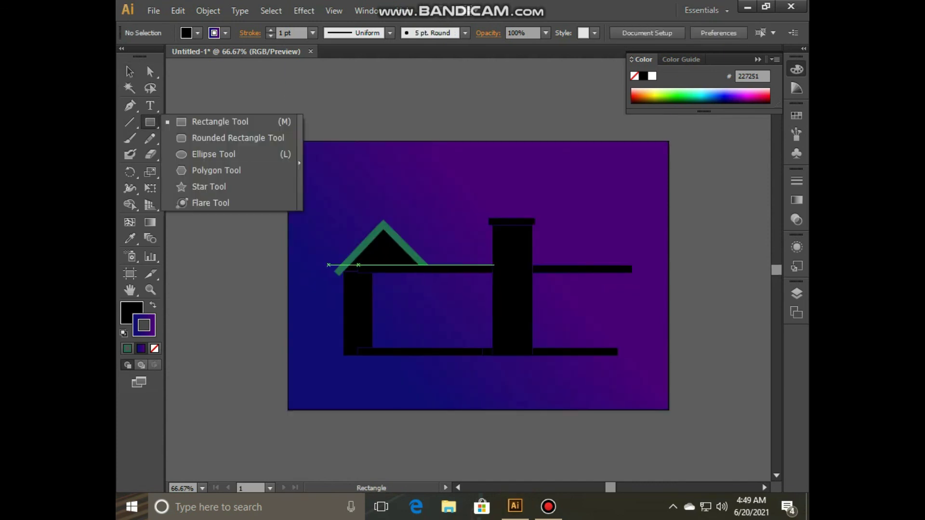
key(ctrl+a)
key(ctrl+shift+a)
Step: Draw a black rectangle inside the house's left section and zoom in on it
key(v)
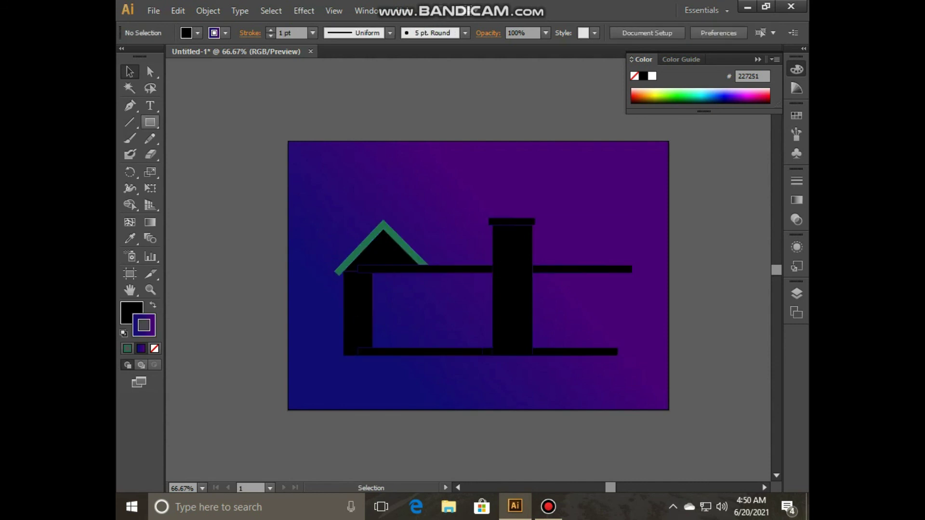
drag(372, 271, 494, 348)
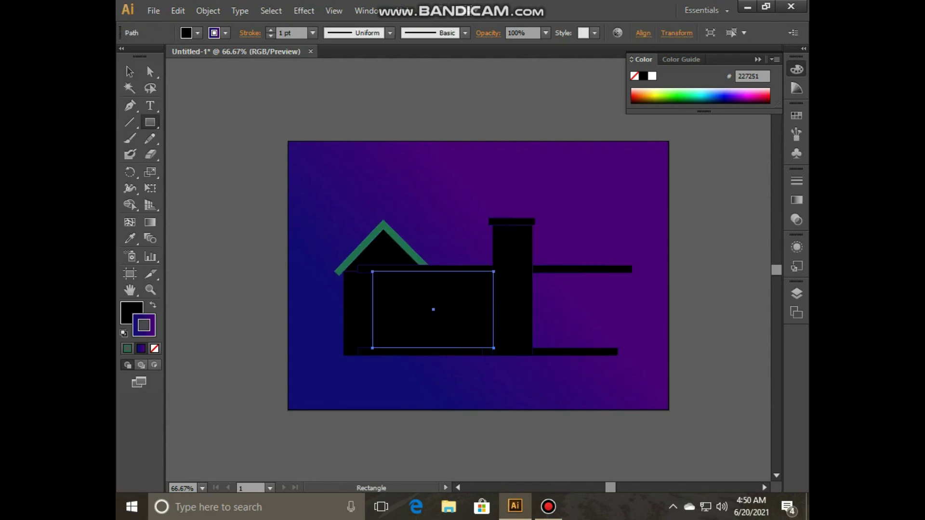
key(v)
key(ctrl+plus)
key(ctrl+plus)
key(ctrl+plus)
scroll(464, 295, down, 1)
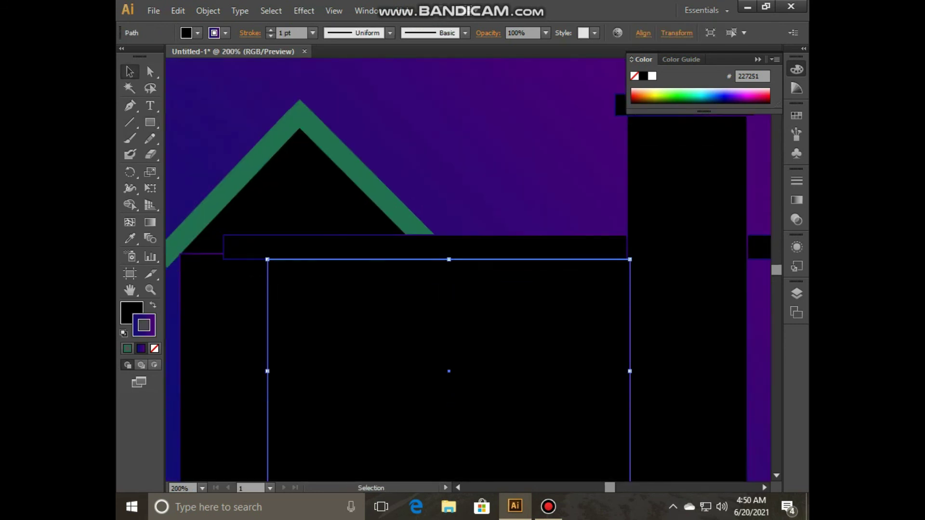
scroll(464, 295, down, 2)
Step: Fill the rectangle with a yellow-to-red gradient running vertically, red at top, with no outline
key(g)
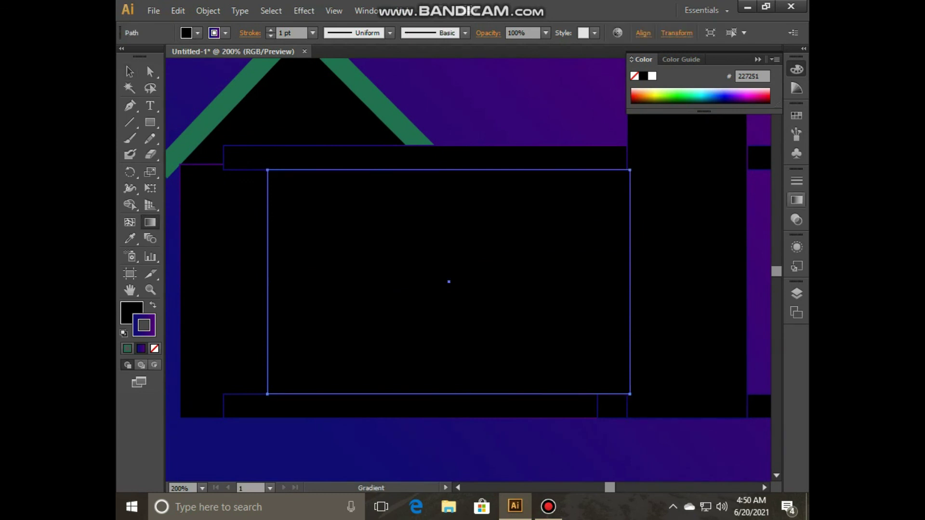
click(796, 200)
click(643, 192)
click(554, 207)
drag(298, 425, 600, 139)
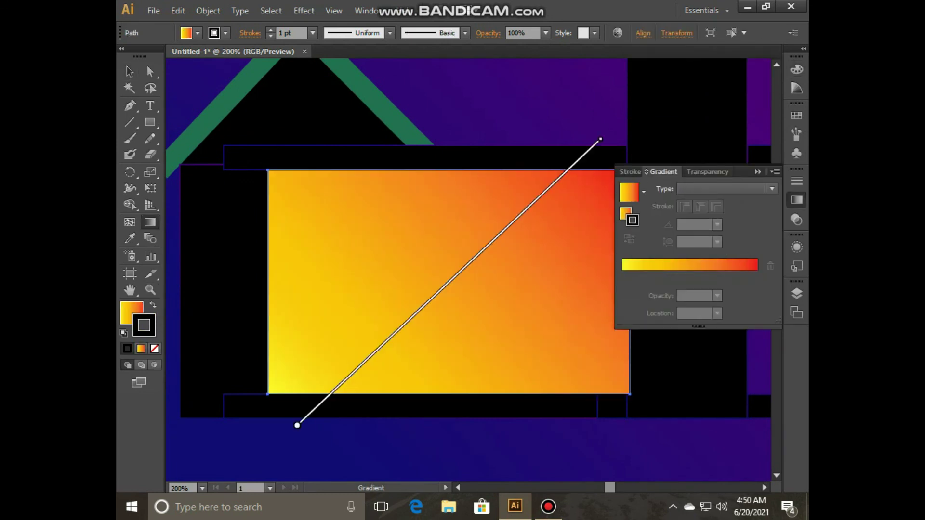
click(154, 348)
mouse_move(450, 183)
mouse_down()
mouse_move(448, 342)
mouse_move(449, 197)
mouse_up()
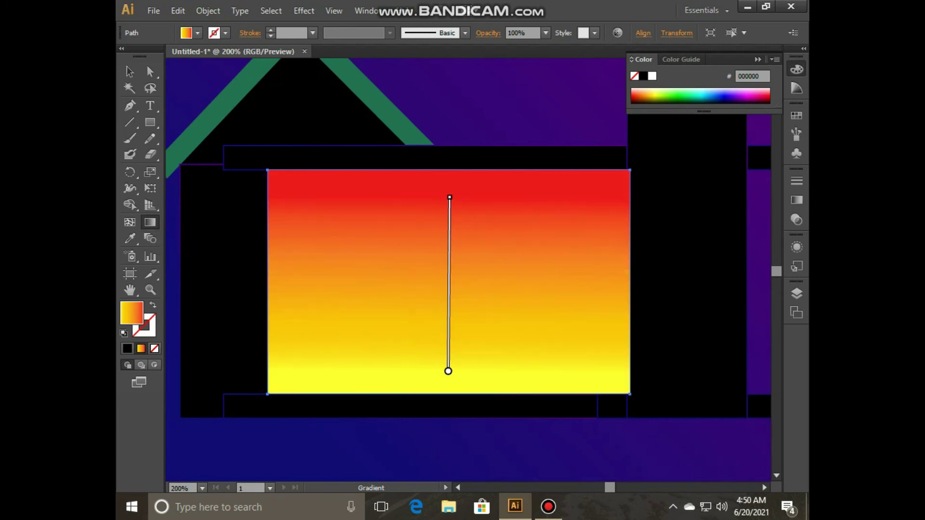
Step: Delete the extra middle gradient stop, leaving a red-to-orange window gradient
click(796, 200)
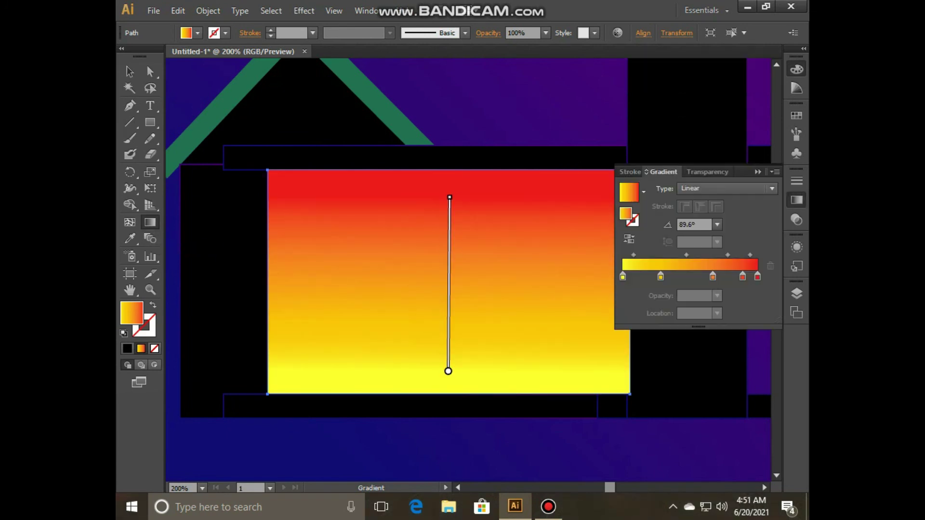
click(742, 276)
click(770, 266)
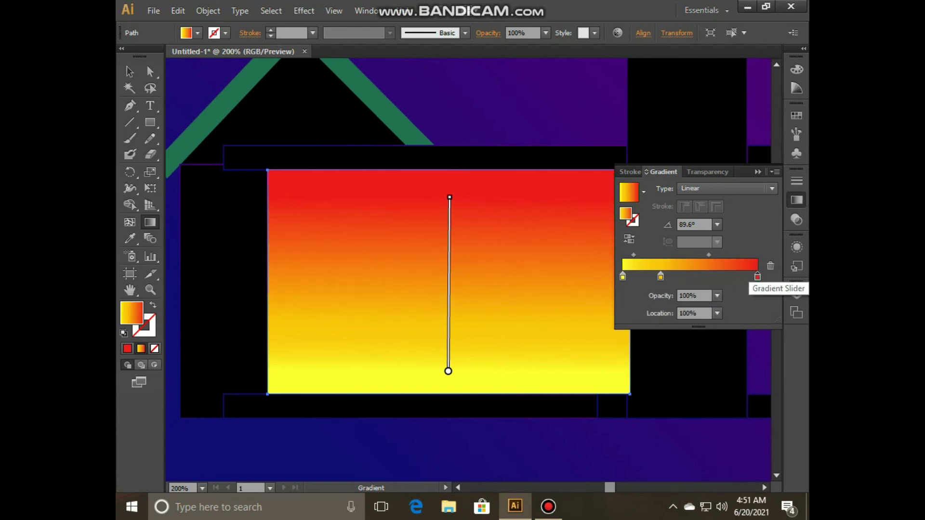
click(129, 71)
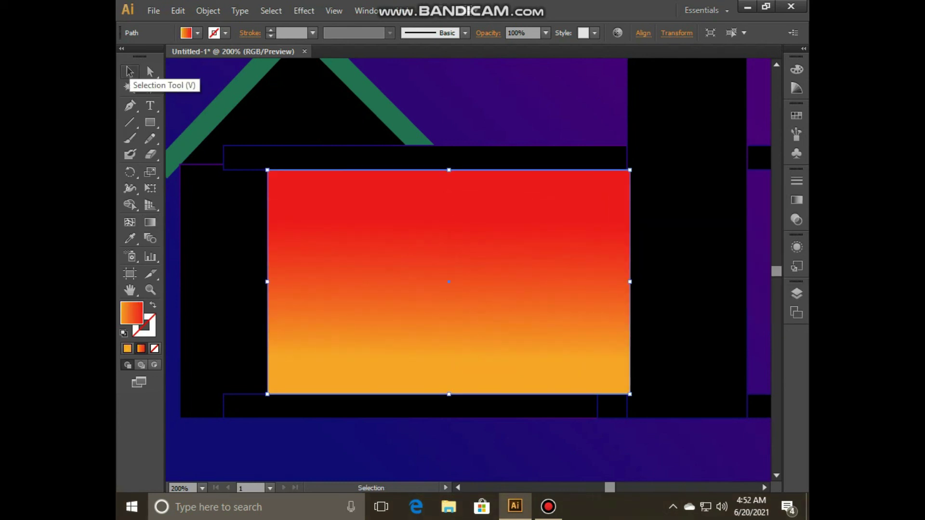
key(ctrl+shift+a)
key(ctrl+minus)
key(ctrl+minus)
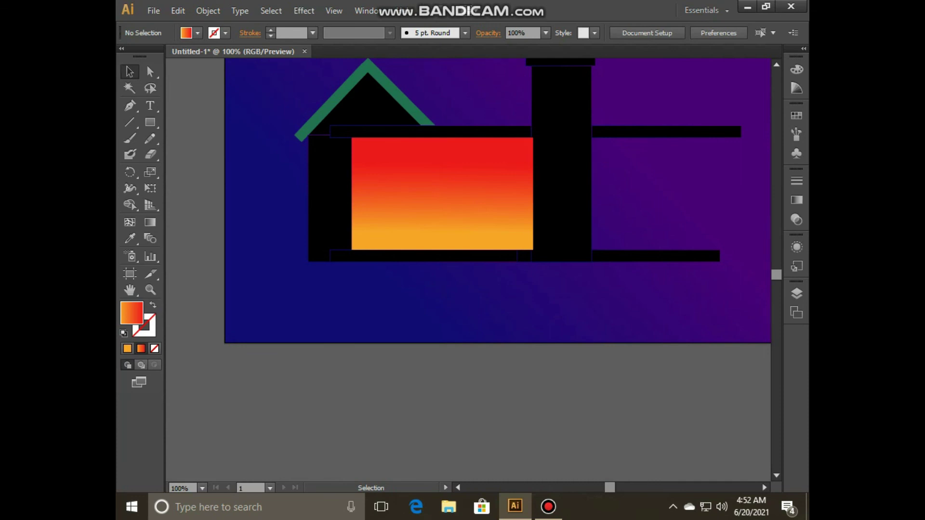
Step: Duplicate the gradient window straight to the right of the chimney
drag(460, 180, 646, 180)
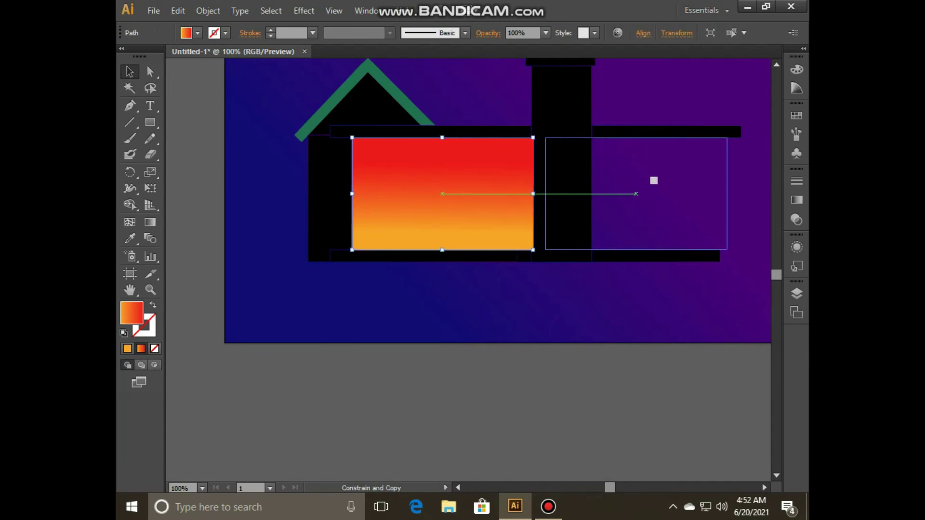
right_click(584, 182)
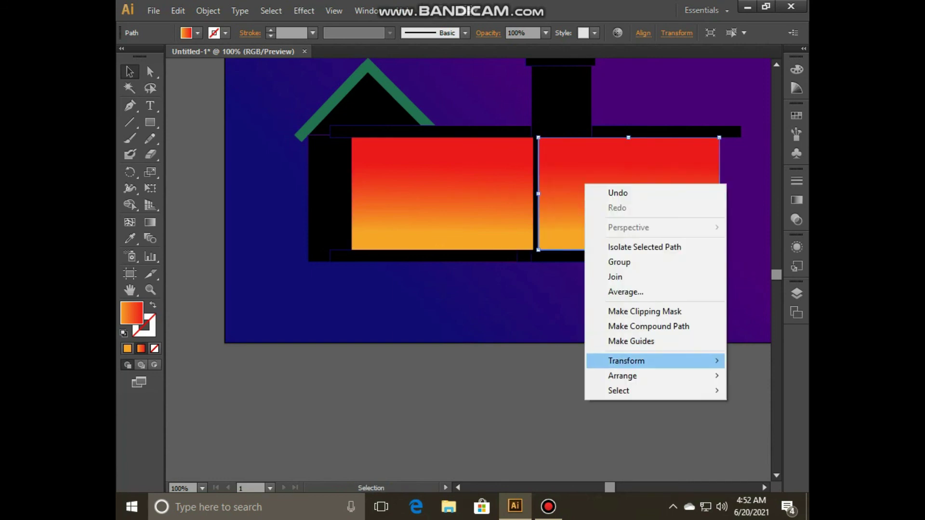
key(ctrl+a)
right_click(560, 105)
click(440, 331)
key(ctrl+z)
Step: Bring the tall chimney column in front of the copied window
right_click(564, 108)
click(434, 303)
right_click(564, 108)
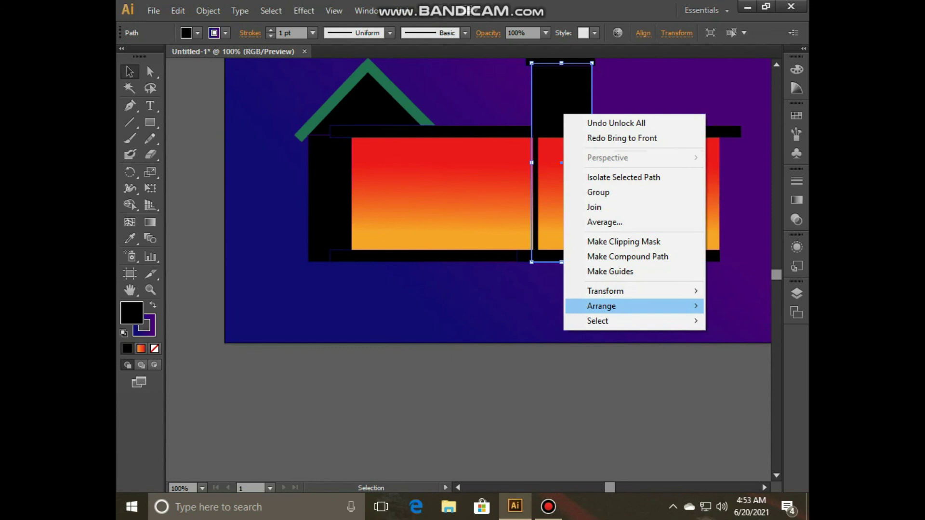
click(424, 303)
click(530, 381)
scroll(530, 381, up, 3)
scroll(530, 380, down, 1)
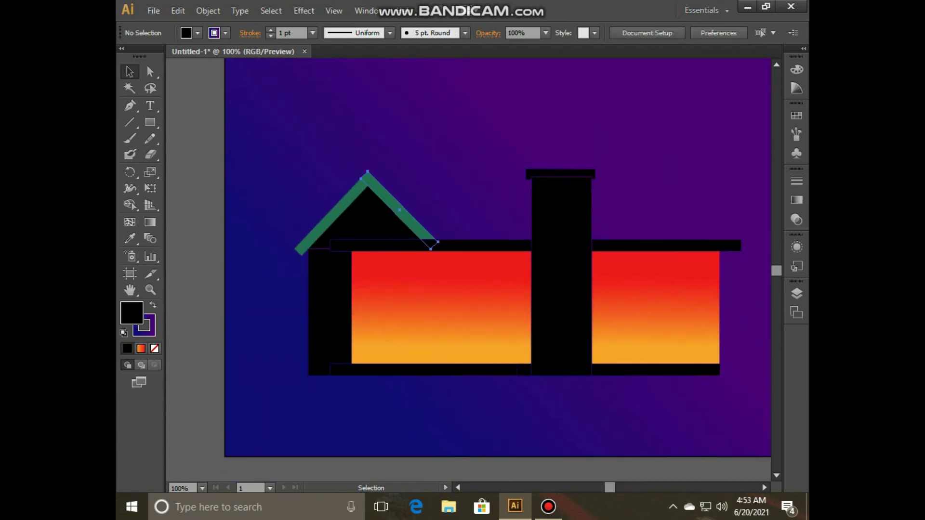
Step: Recolour the green roof outline grey
click(431, 246)
double_click(132, 313)
click(606, 171)
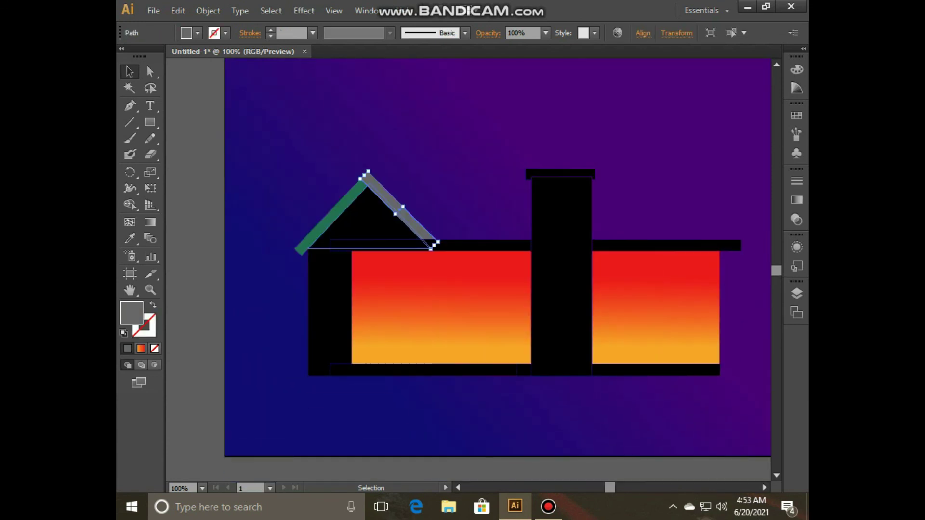
double_click(332, 213)
double_click(132, 313)
key(Escape)
key(Escape)
click(130, 238)
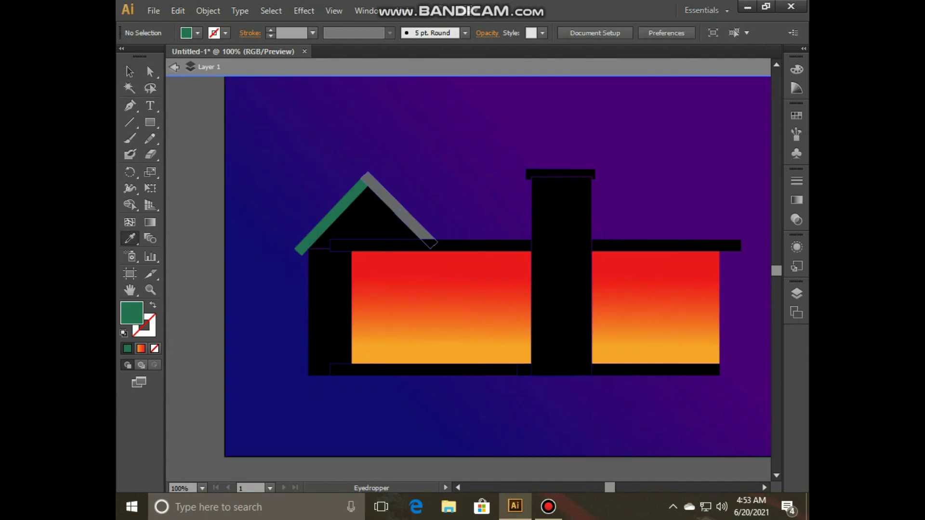
click(415, 226)
key(v)
Step: Copy the roof's grey onto the chimney cap with the Eyedropper and bring the cap to front
scroll(481, 289, up, 1)
click(560, 190)
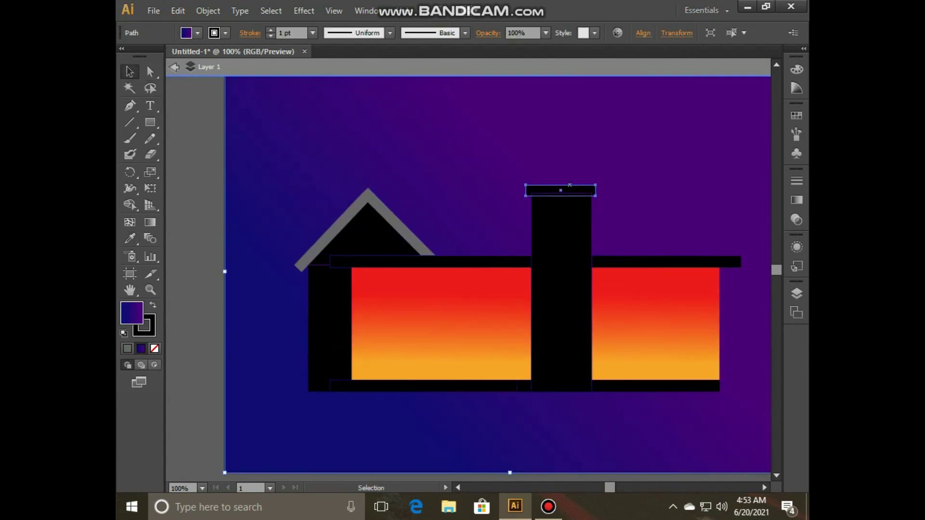
click(560, 191)
key(i)
click(366, 197)
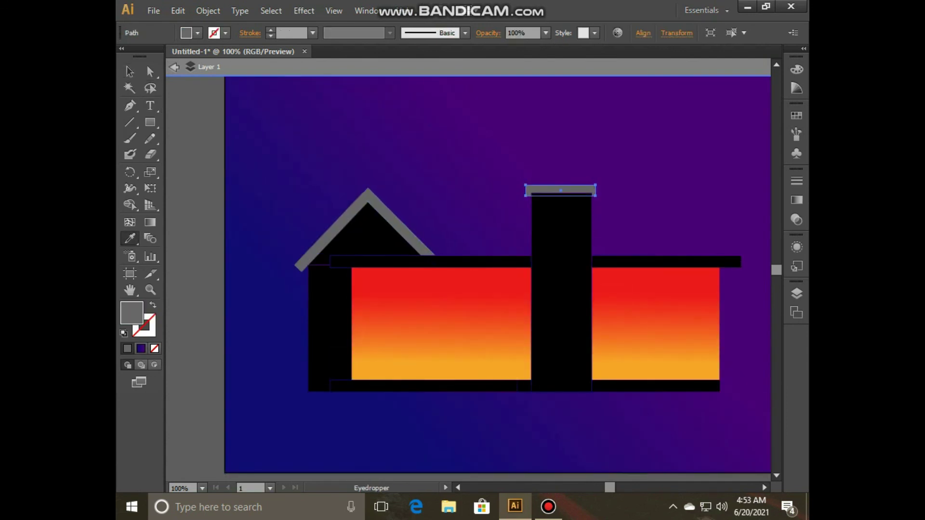
key(Escape)
right_click(544, 187)
click(424, 374)
click(560, 191)
key(ctrl+z)
key(ctrl+shift+z)
key(ctrl+z)
scroll(502, 276, up, 1)
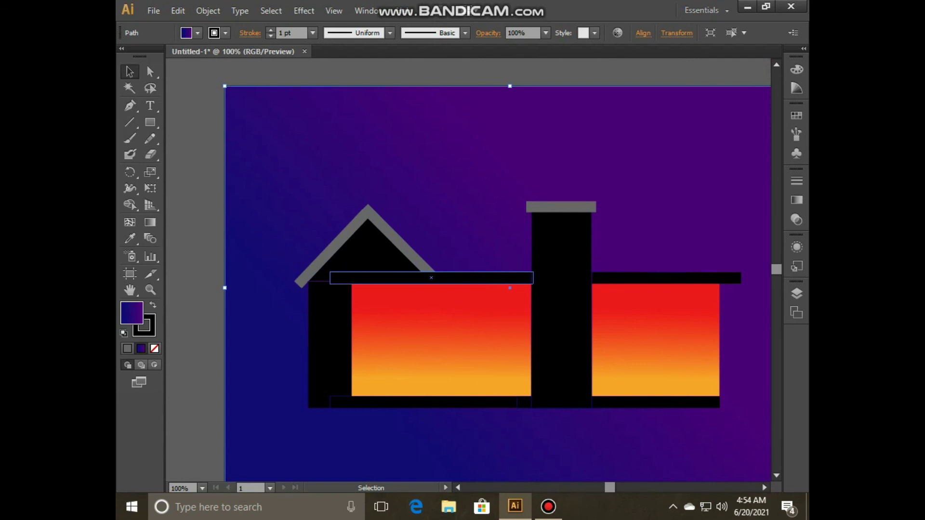
Step: Try the roof's grey on the bar under the roof, then undo it
key(i)
click(400, 238)
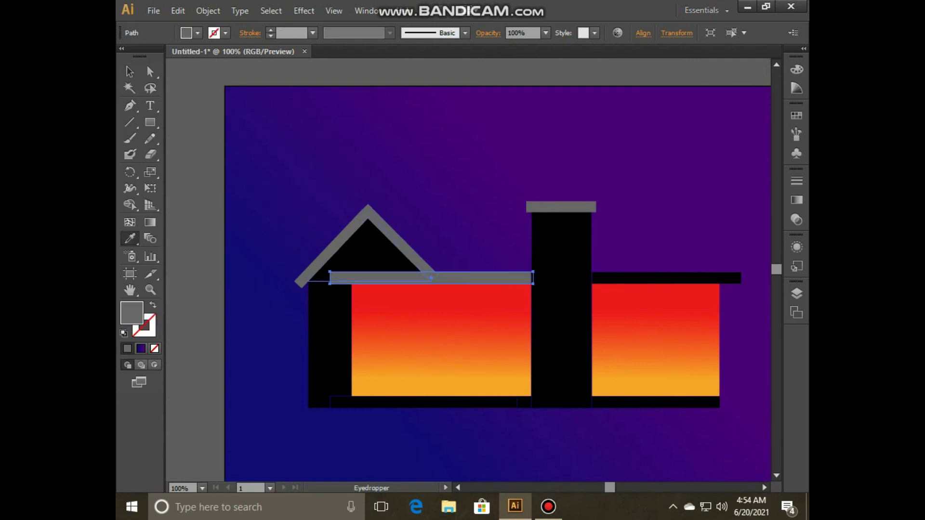
key(v)
click(335, 277)
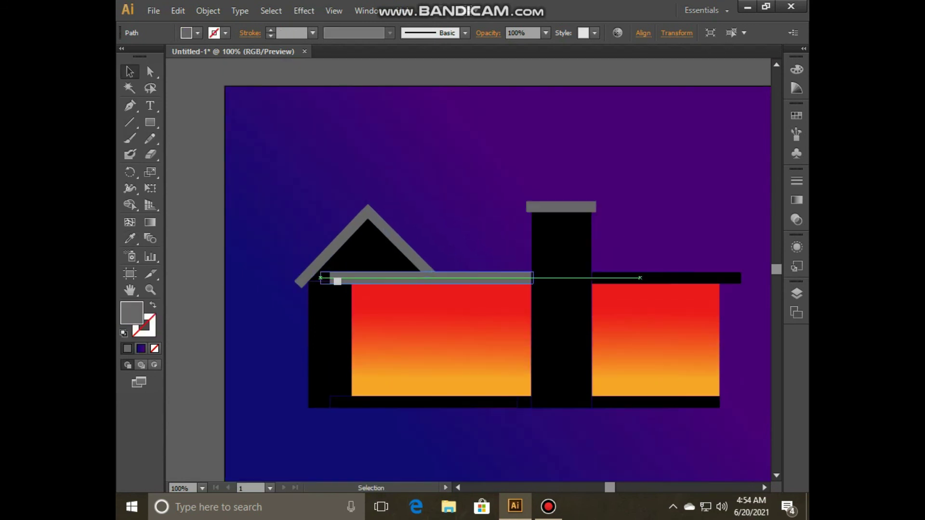
key(ctrl+z)
scroll(335, 277, down, 2)
scroll(502, 267, up, 1)
Step: Step through undo and redo on the bar under the roof, leaving it black
click(405, 262)
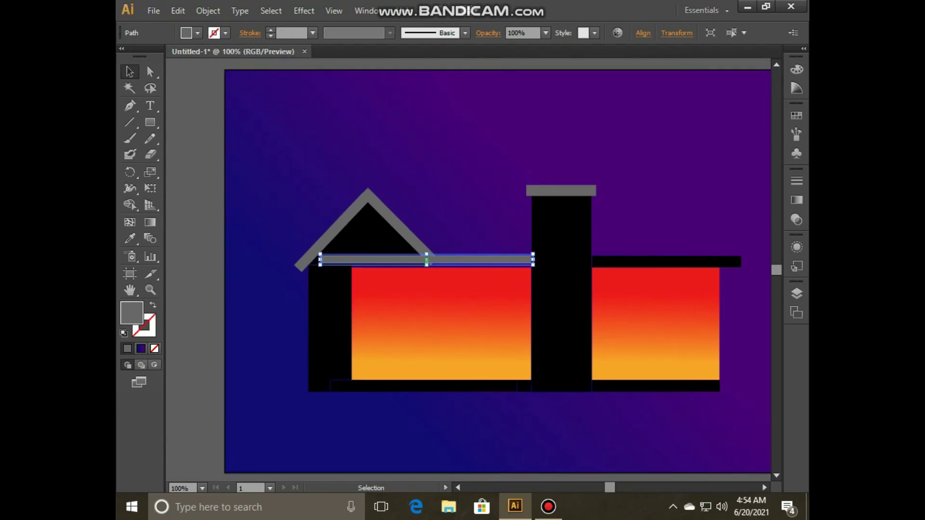
key(ctrl+z)
key(ctrl+shift+z)
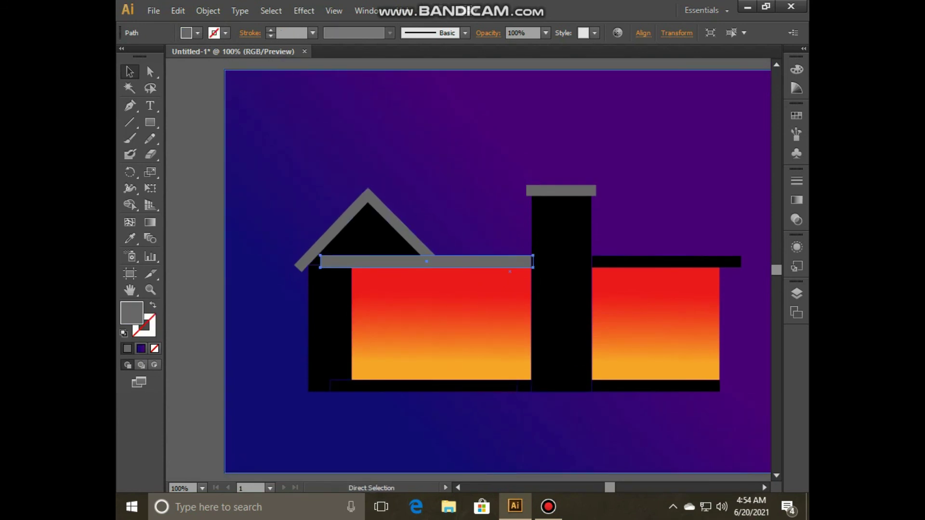
key(ctrl+z)
key(ctrl+z)
key(ctrl+shift+z)
key(ctrl+z)
scroll(497, 266, down, 1)
scroll(497, 266, up, 1)
Step: Draw a thin black, strokeless vertical bar dividing the left window
click(149, 122)
drag(430, 265, 443, 370)
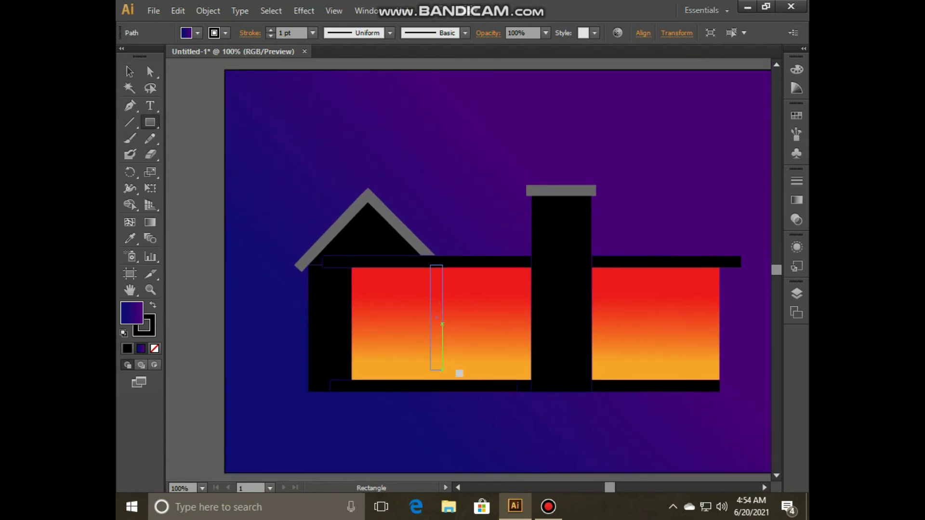
click(127, 349)
click(129, 71)
drag(436, 327, 672, 324)
click(482, 433)
click(443, 327)
click(482, 433)
Step: Place a copy of the divider bar in the right window
click(440, 338)
click(481, 433)
click(481, 434)
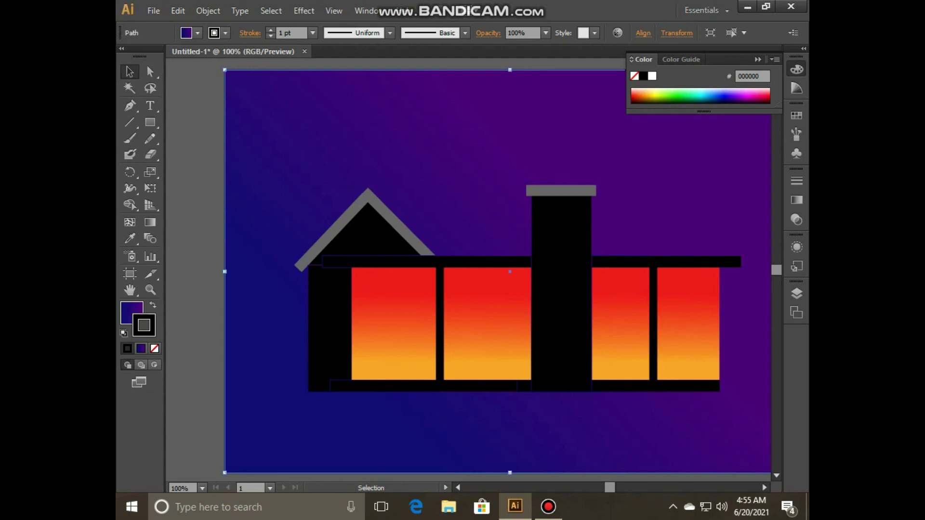
scroll(482, 410, down, 2)
Step: Lower the left divider bar's opacity so it's semi-transparent
click(440, 295)
click(546, 33)
click(481, 410)
click(440, 295)
click(545, 33)
click(561, 152)
click(481, 409)
scroll(481, 409, down, 2)
scroll(482, 409, up, 2)
Step: Give the right divider bar the same reduced opacity as the left one
click(440, 260)
click(546, 33)
scroll(482, 409, down, 2)
click(653, 246)
click(546, 33)
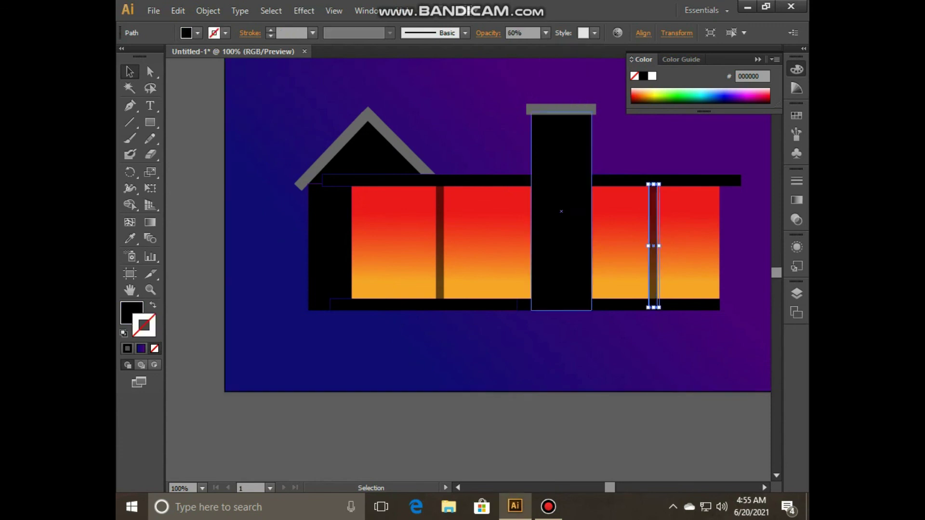
click(481, 434)
scroll(482, 434, up, 2)
scroll(481, 409, down, 2)
scroll(482, 409, up, 1)
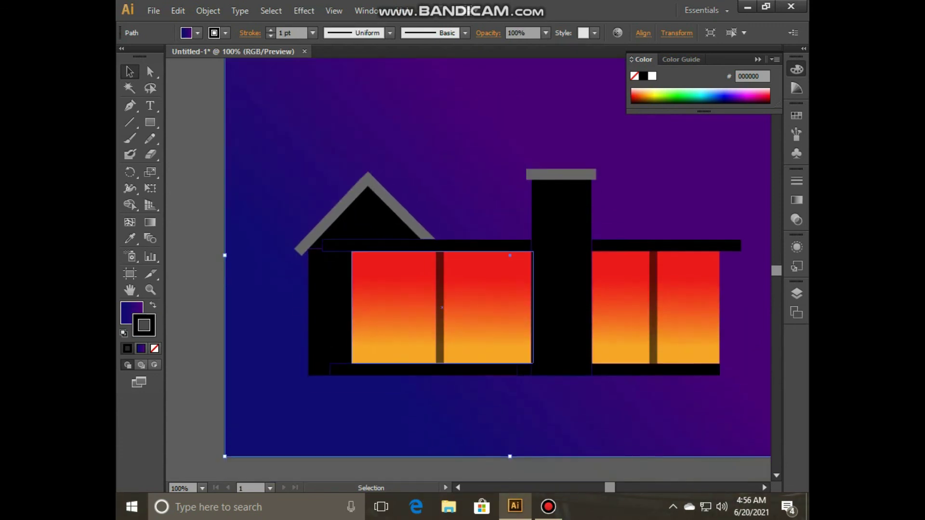
scroll(482, 410, up, 1)
scroll(482, 409, up, 1)
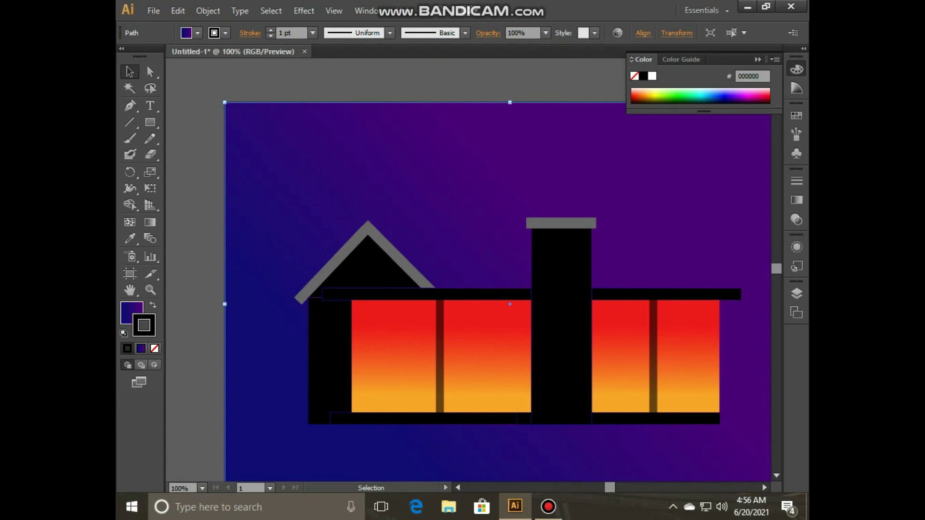
Step: Draw a small brick near the chimney top and fill it #424242
key(ctrl+z)
key(ctrl+z)
scroll(482, 289, down, 3)
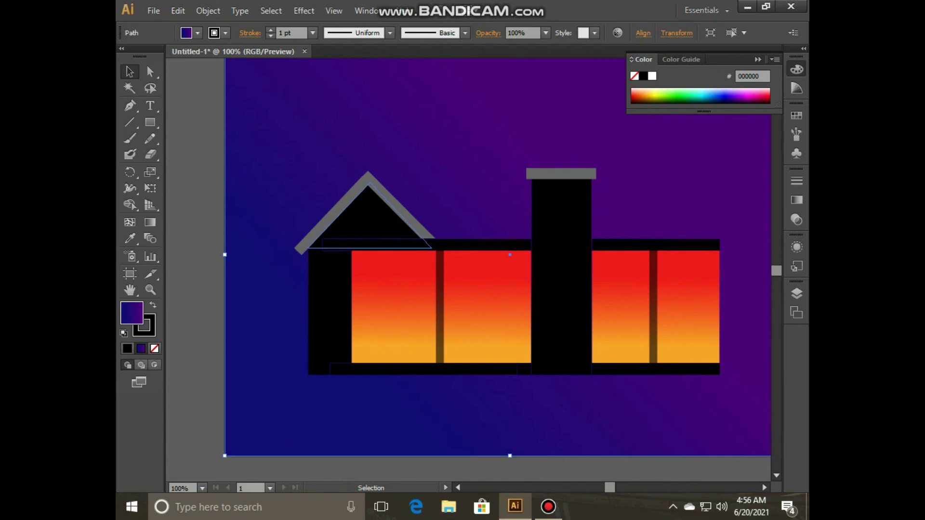
drag(539, 199, 571, 210)
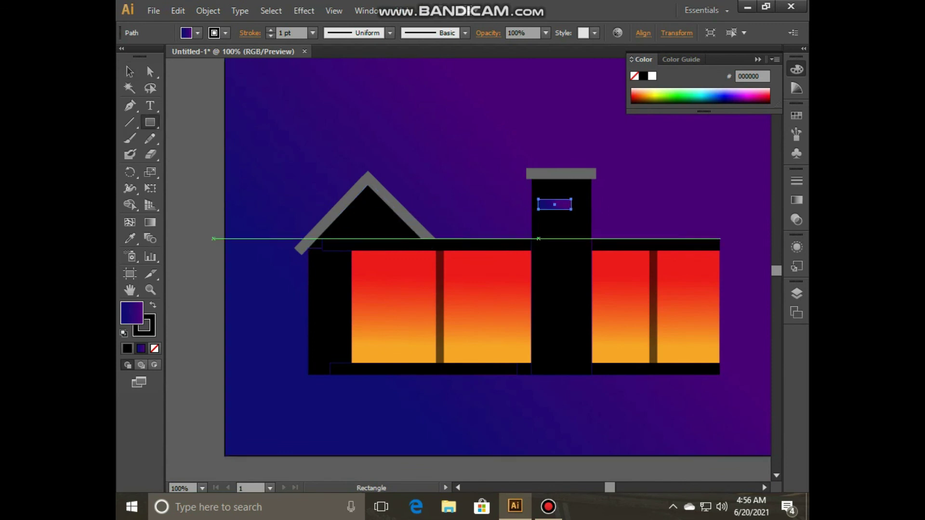
double_click(131, 313)
click(605, 169)
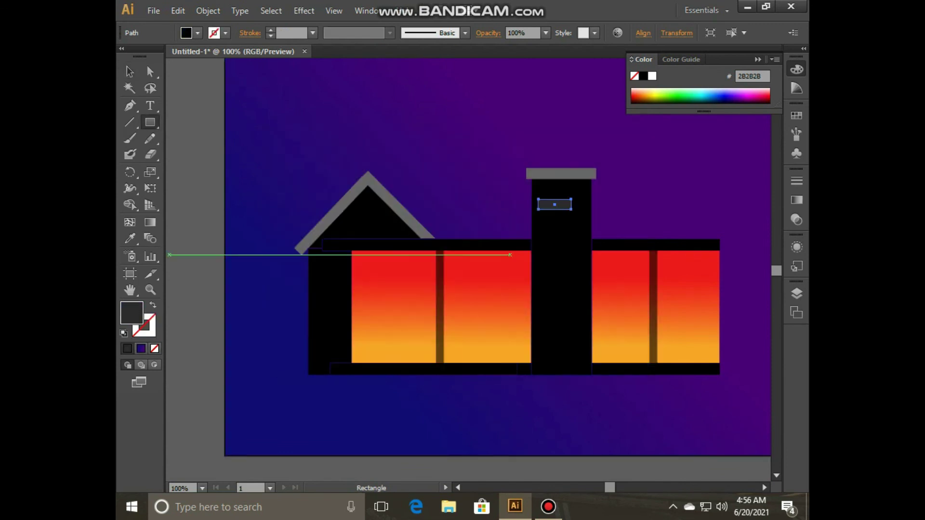
key(v)
drag(554, 205, 569, 203)
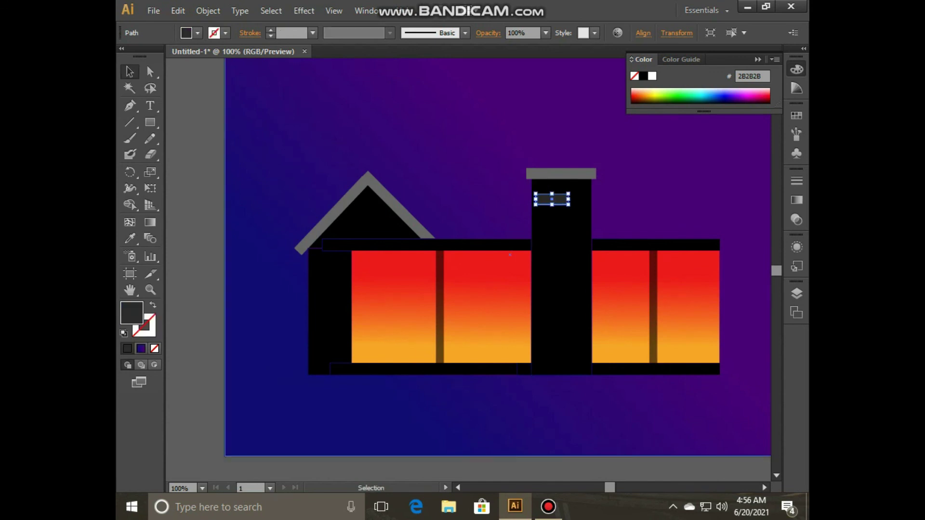
double_click(131, 313)
text(424242)
key(Return)
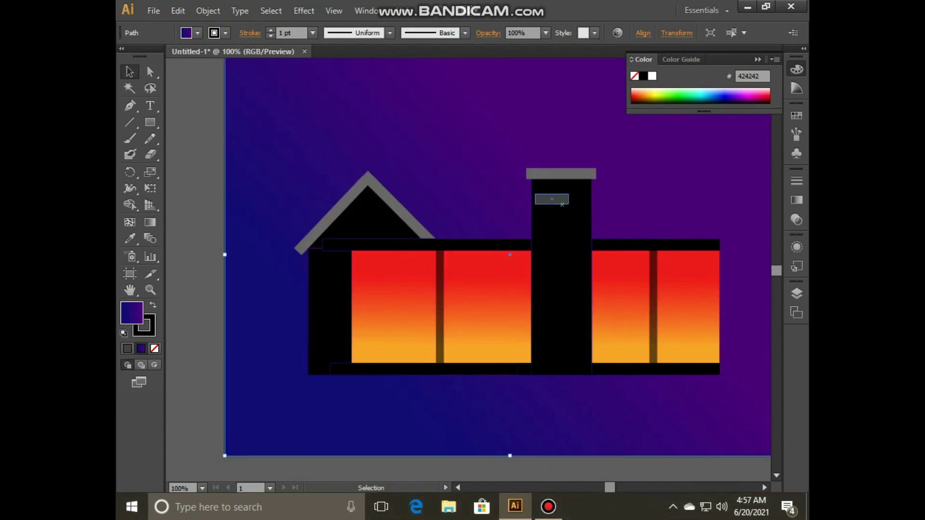
Step: Alt-drag copies of the brick down the chimney to the bottom
mouse_move(568, 202)
mouse_down()
mouse_move(586, 223)
mouse_move(572, 244)
mouse_move(549, 241)
mouse_up()
click(554, 261)
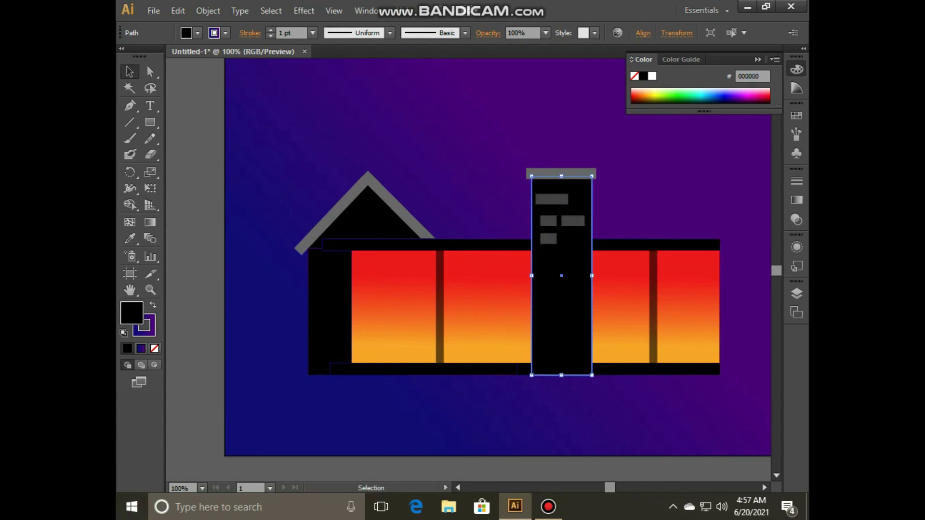
click(548, 238)
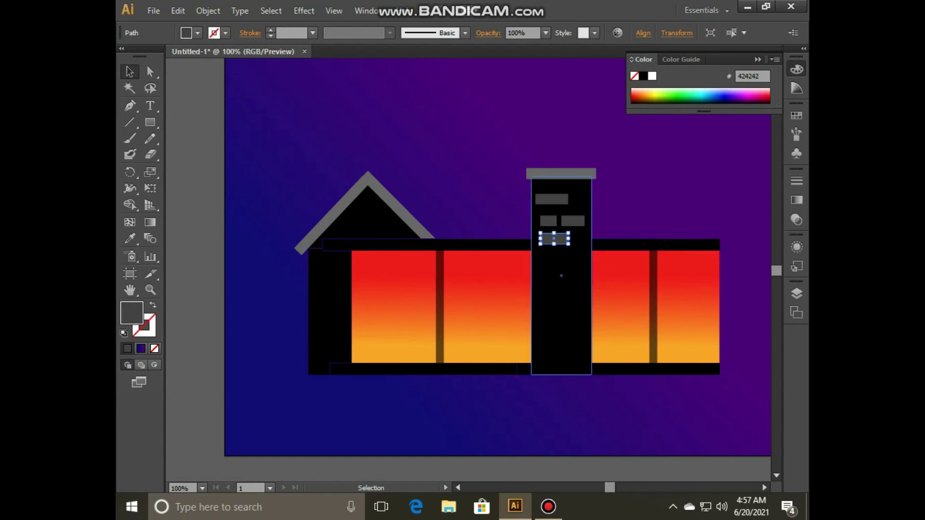
mouse_move(571, 266)
mouse_down()
mouse_move(585, 267)
mouse_move(591, 294)
mouse_move(568, 337)
mouse_move(568, 323)
mouse_up()
click(561, 328)
drag(589, 355, 585, 356)
mouse_move(554, 221)
mouse_down()
mouse_move(563, 308)
mouse_move(594, 342)
mouse_up()
click(481, 410)
Step: Select the top bricks to check them, then clear the selection
click(551, 198)
click(548, 220)
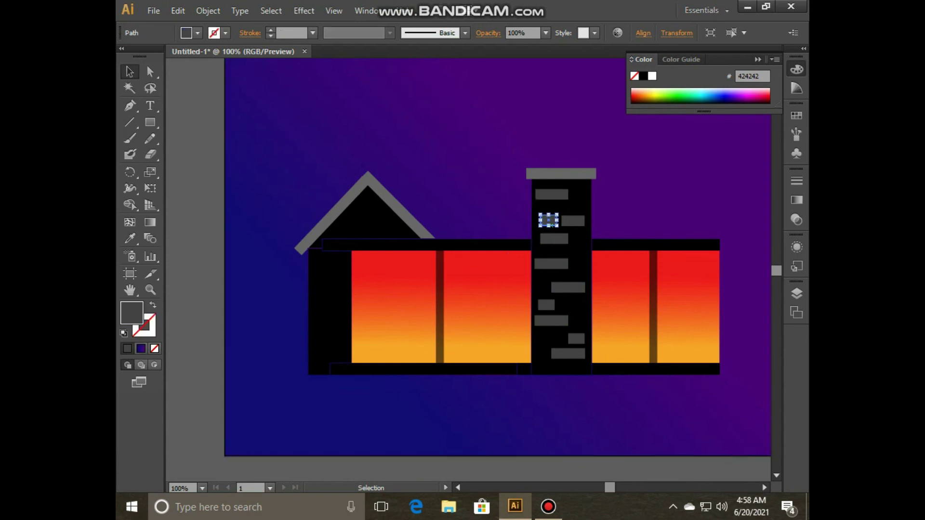
scroll(496, 241, down, 2)
click(482, 385)
click(550, 209)
click(482, 385)
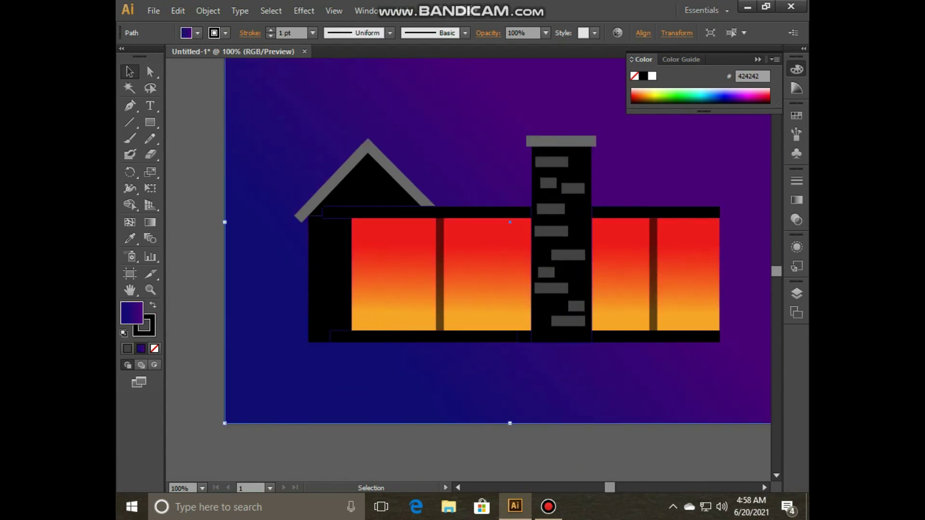
scroll(468, 269, up, 3)
scroll(467, 270, right, 4)
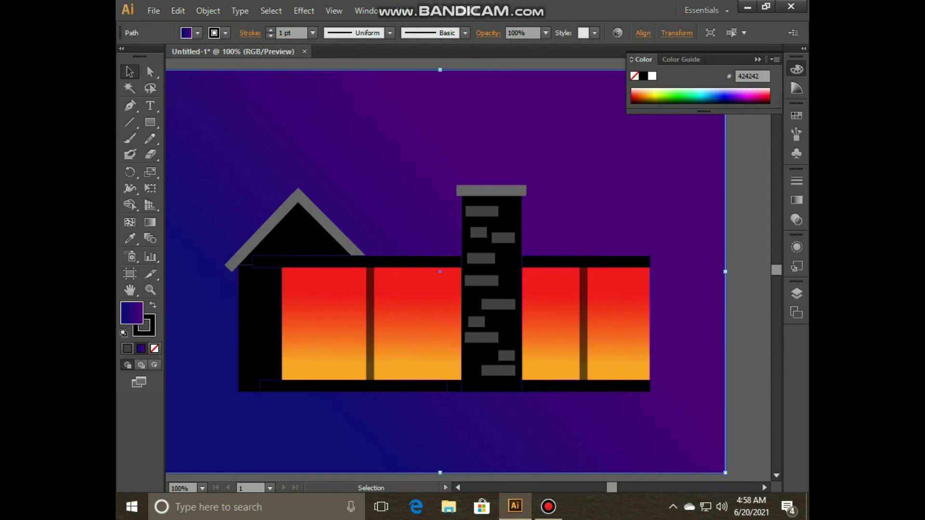
Step: Draw a small sunset-gradient window under the left roof with a black 4 pt outline
key(m)
key(ctrl+shift+a)
drag(291, 233, 311, 247)
key(i)
click(328, 313)
key(v)
click(300, 239)
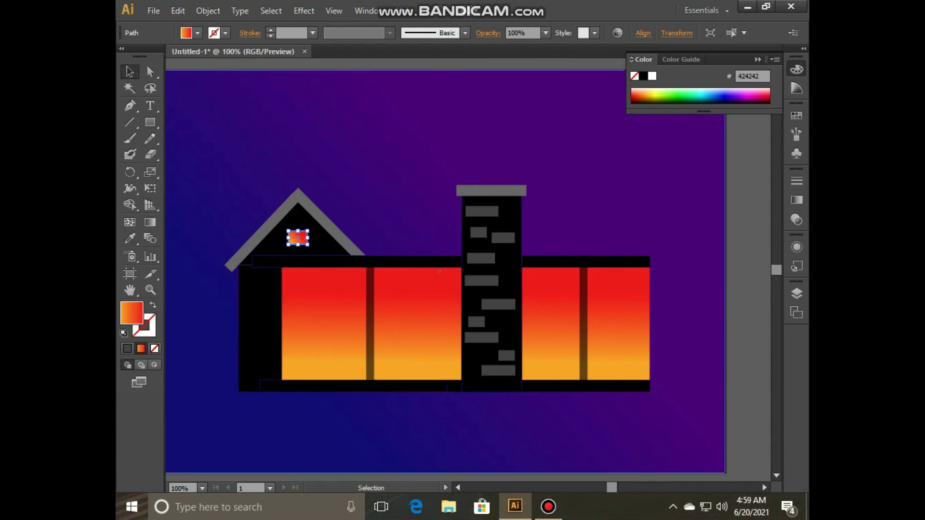
double_click(144, 327)
click(606, 172)
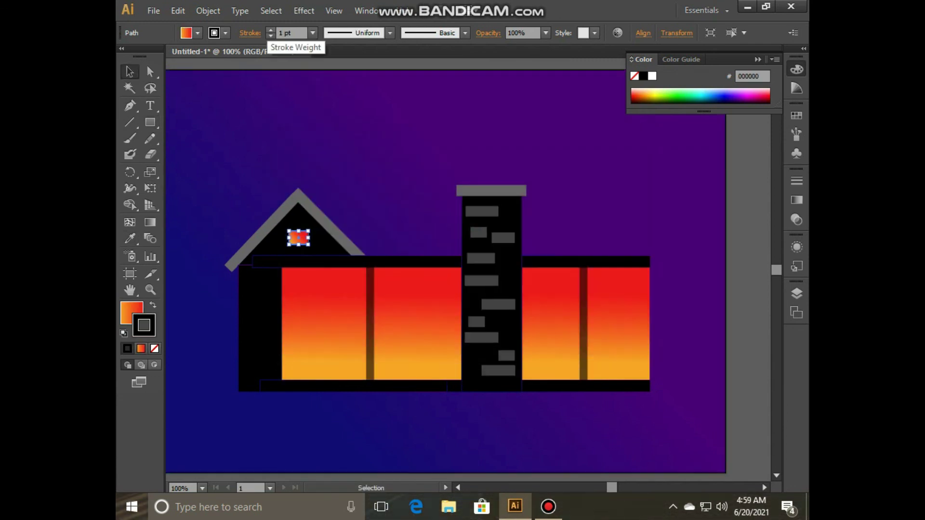
click(188, 111)
click(299, 238)
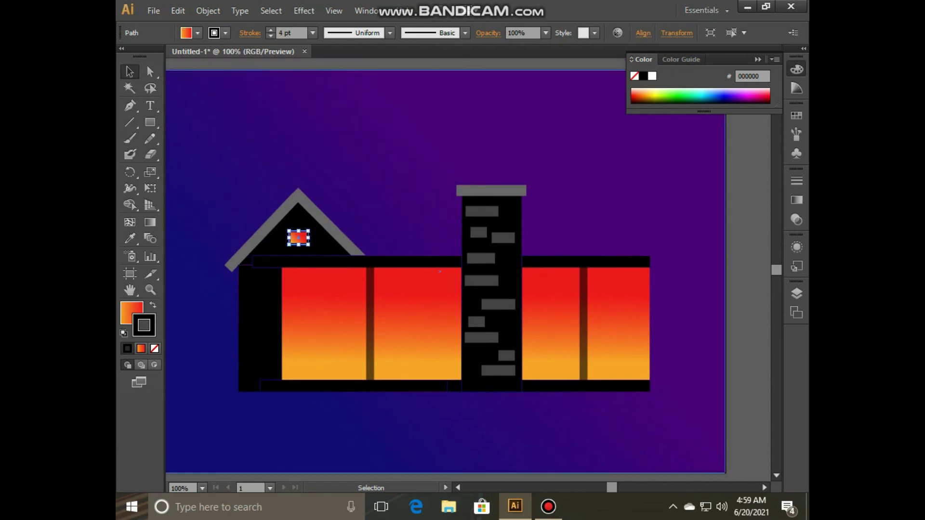
Step: Draw a strokeless ellipse over the window at 40% opacity
drag(150, 122, 207, 153)
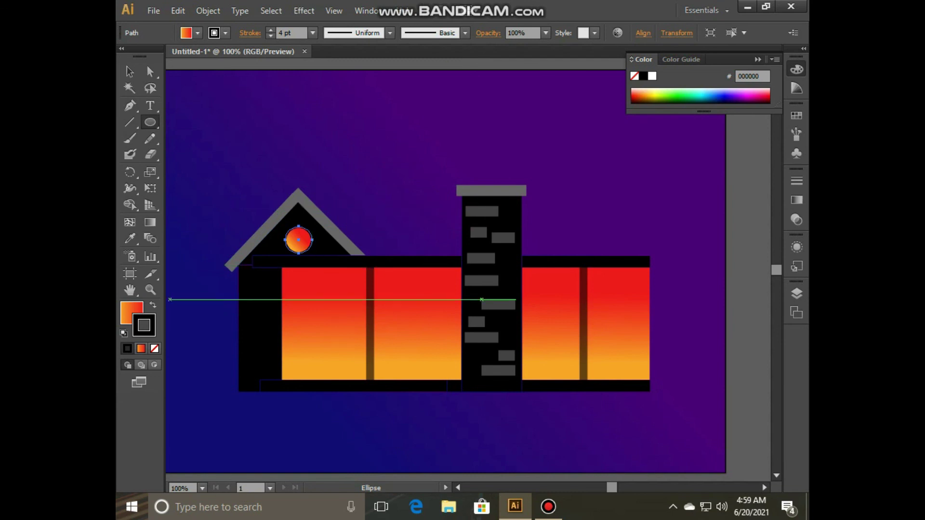
click(154, 349)
key(v)
click(545, 33)
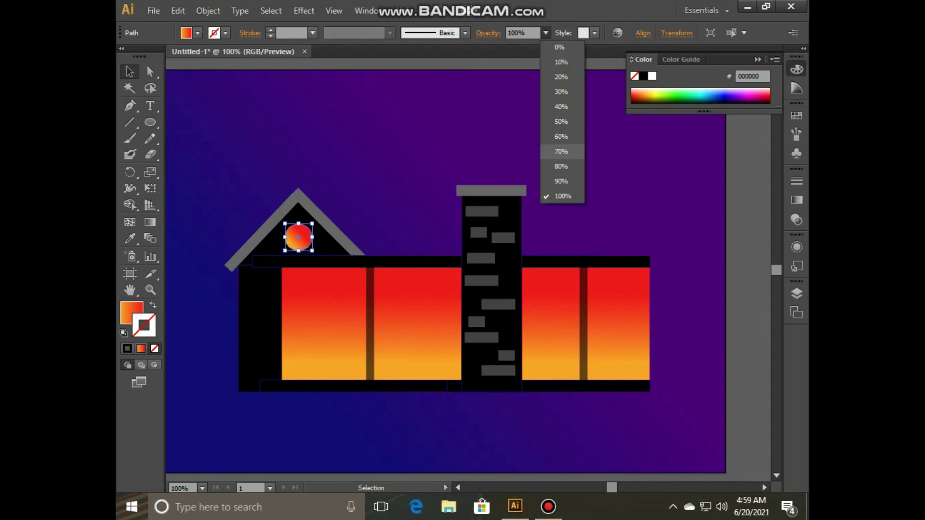
click(546, 33)
click(561, 120)
scroll(443, 289, down, 1)
scroll(440, 256, up, 1)
Step: Apply a 46.9 px Gaussian Blur to the circle, then fit the artboard in view
click(298, 237)
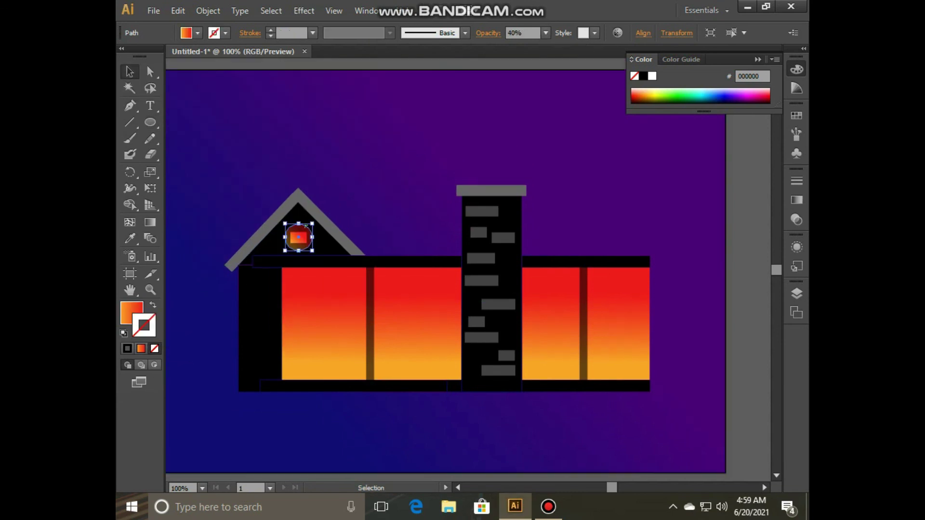
click(304, 11)
click(480, 238)
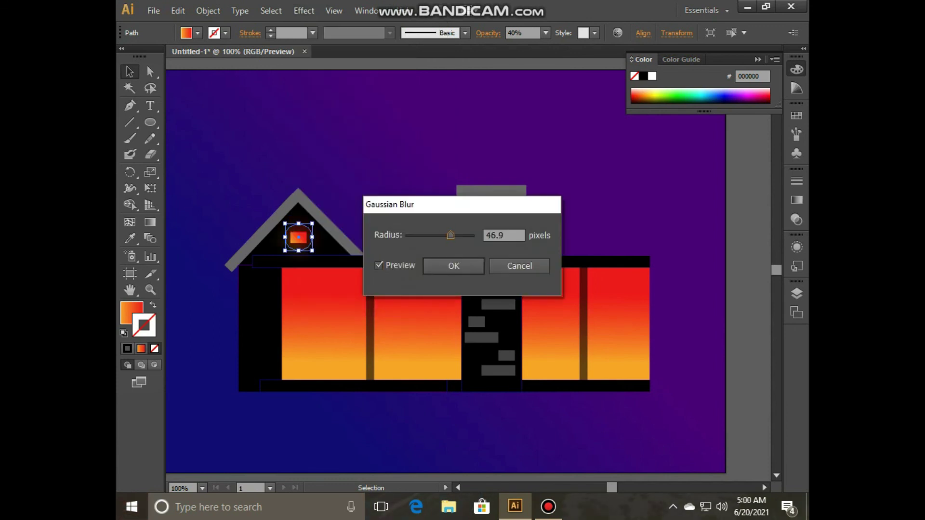
click(453, 266)
scroll(440, 288, up, 1)
key(ctrl+shift+a)
key(ctrl+0)
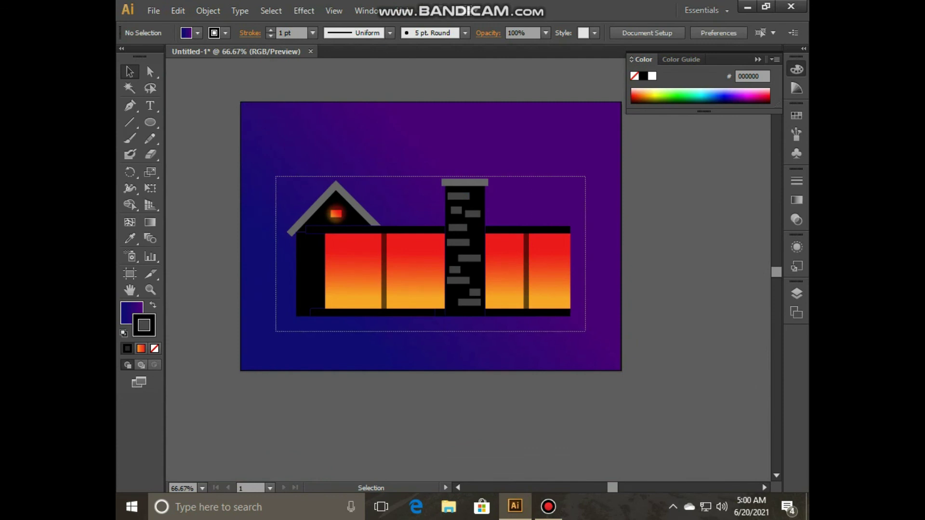
Step: Nudge the house left and place a copy of the left roof at the house's right end
drag(510, 270, 487, 271)
key(ctrl+shift+a)
scroll(431, 260, up, 1)
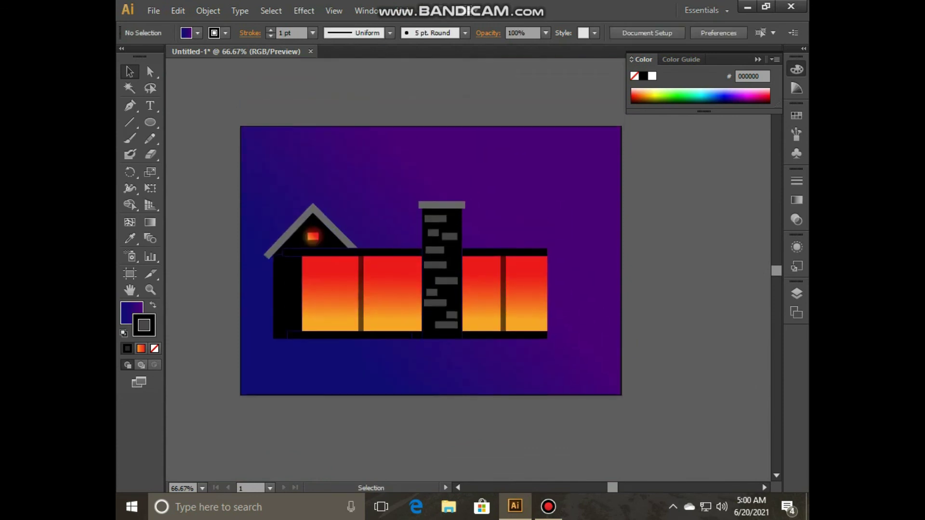
mouse_move(289, 233)
mouse_down()
mouse_move(537, 234)
mouse_move(543, 220)
mouse_up()
click(566, 227)
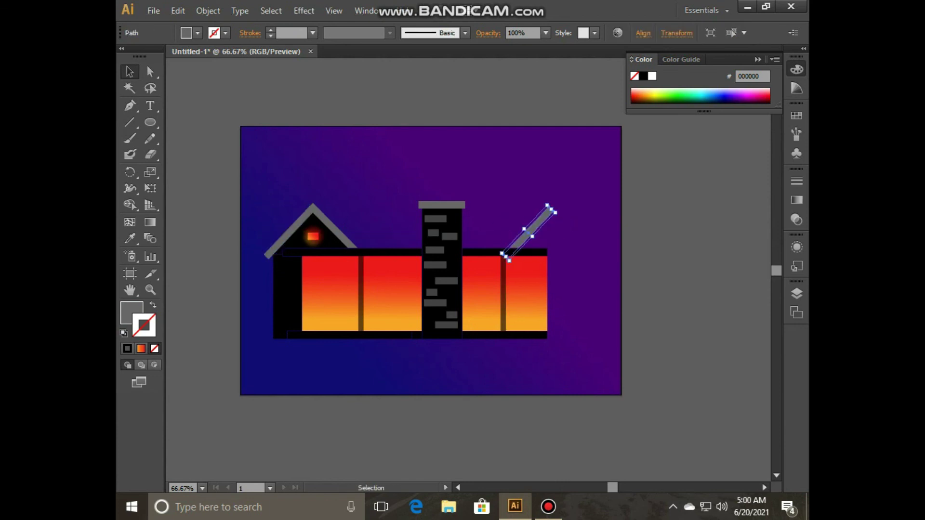
click(554, 226)
click(554, 227)
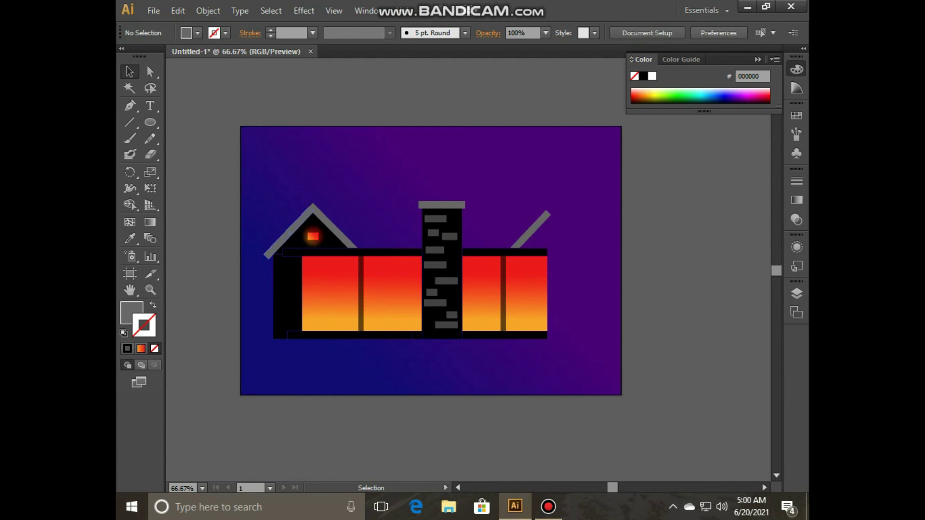
drag(289, 233, 551, 233)
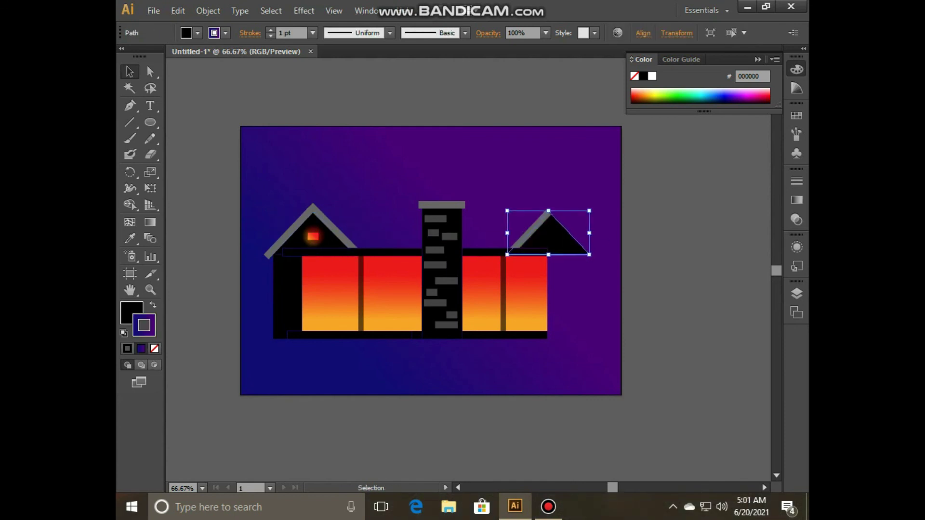
click(573, 280)
Step: Duplicate the grey roof edge stripe, rotate it, and fit it onto the right roof's other slope
click(559, 241)
drag(530, 232, 554, 234)
key(r)
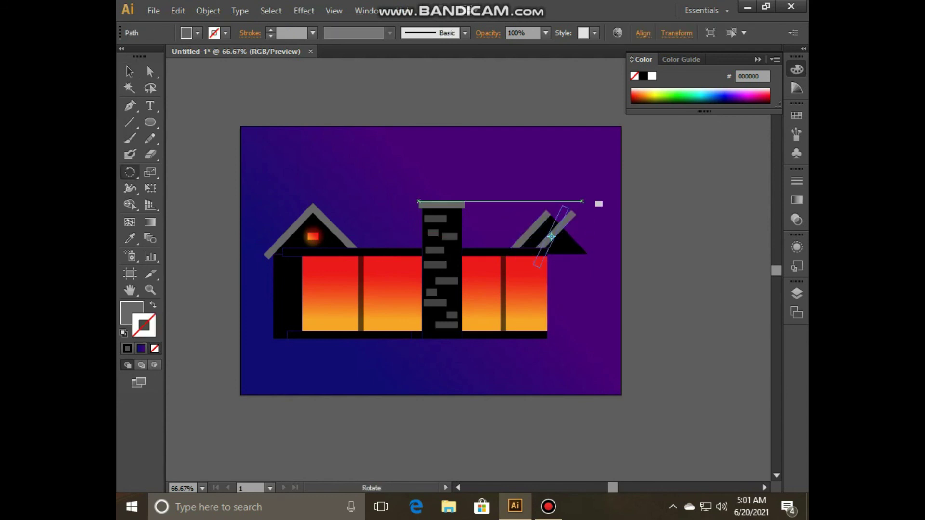
drag(596, 203, 520, 193)
key(v)
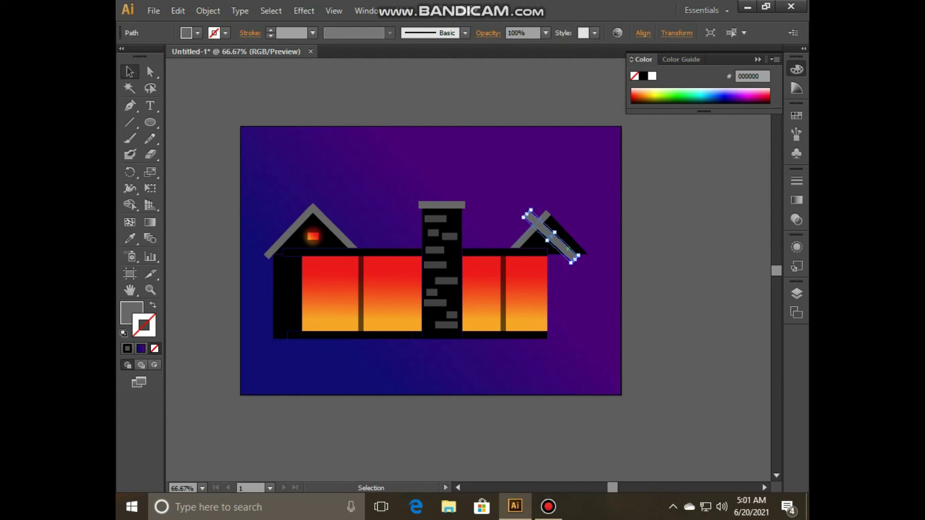
drag(554, 236, 572, 235)
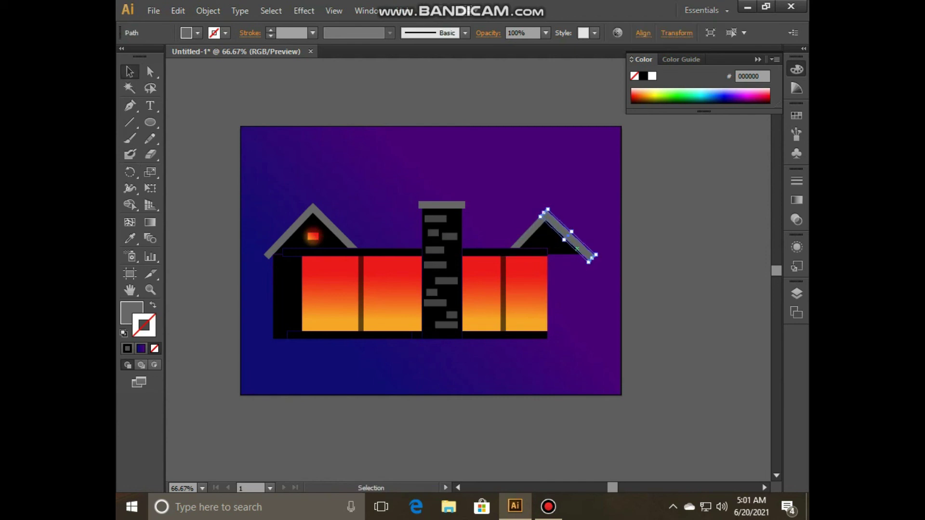
key(ctrl+shift+a)
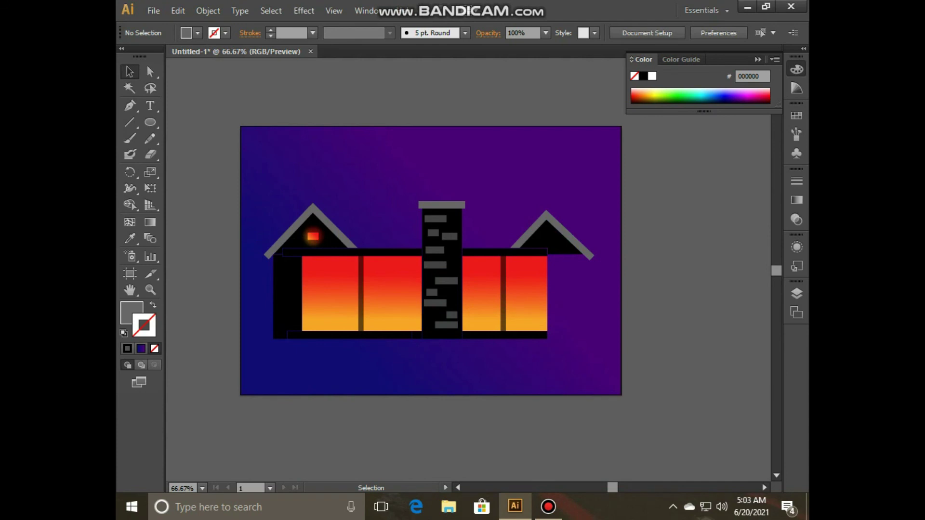
Step: Shift the right roof slightly right and draw a black wall block beneath it
drag(549, 232, 561, 231)
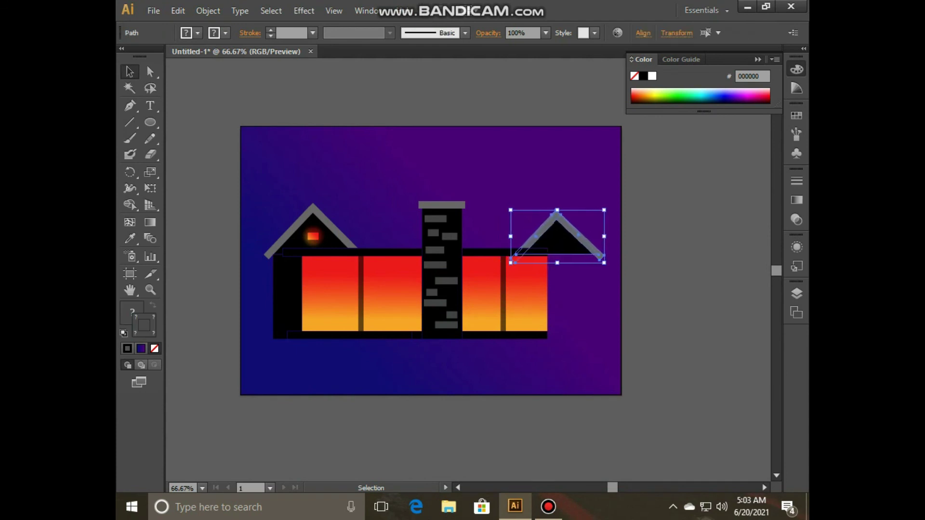
key(ctrl+shift+a)
drag(150, 122, 176, 122)
drag(547, 256, 594, 325)
Step: Keep the new black wall block's colour and remove its outline
key(i)
click(289, 299)
key(v)
scroll(433, 289, down, 1)
key(ctrl+shift+a)
click(571, 266)
double_click(144, 325)
key(Escape)
key(slash)
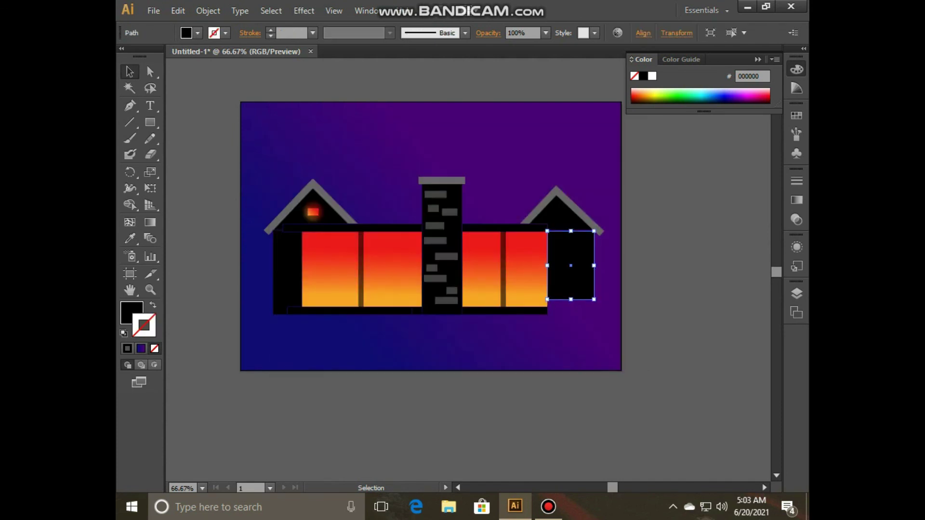
key(ctrl+shift+a)
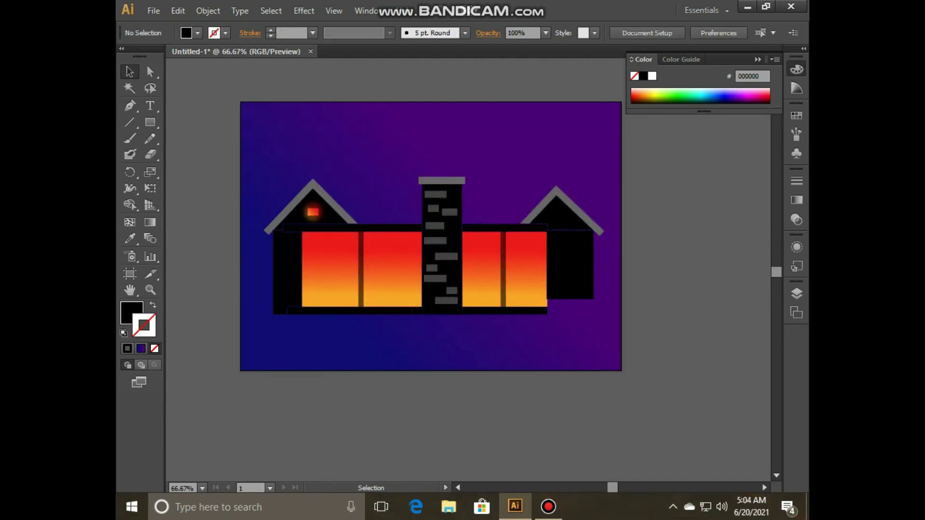
Step: Draw a small window on the right block with the big windows' orange gradient
key(m)
drag(562, 254, 573, 288)
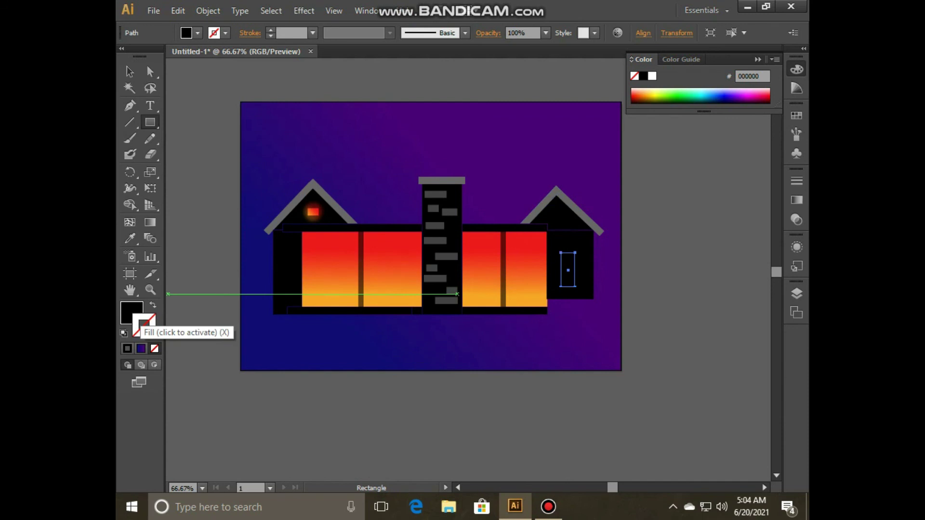
key(i)
click(338, 270)
click(548, 506)
key(v)
click(564, 268)
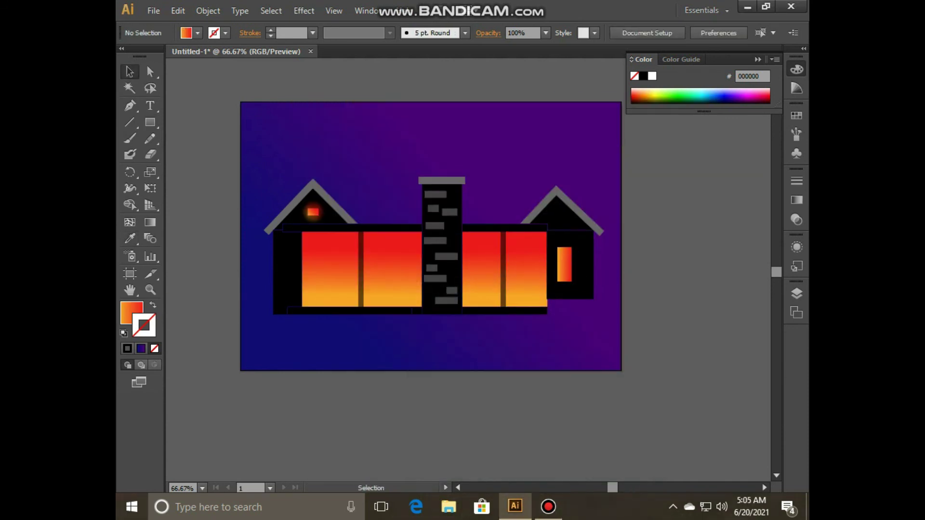
Step: Fill the black bar above the right windows with the roof's grey
click(540, 227)
key(o)
key(i)
click(545, 207)
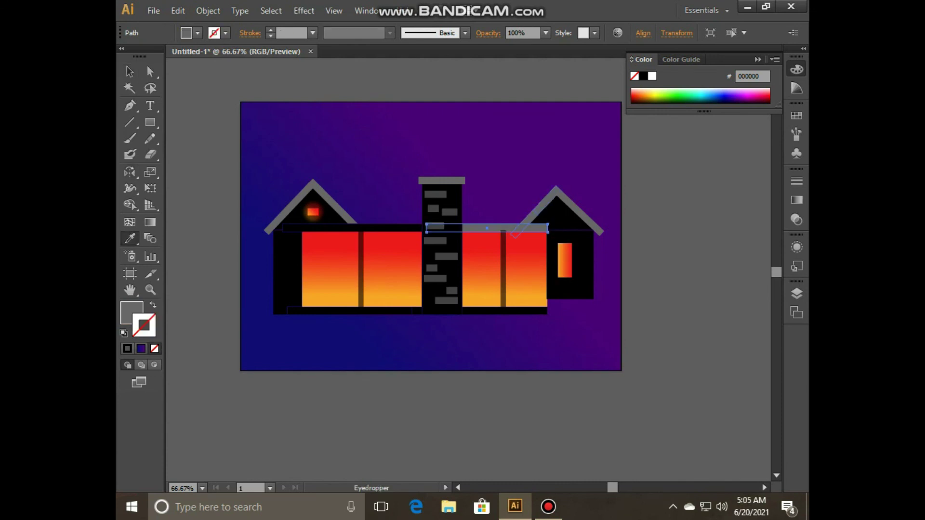
Step: Extend the grey bar to the right roof and bring the right window divider in front of it
click(129, 71)
drag(548, 228, 557, 228)
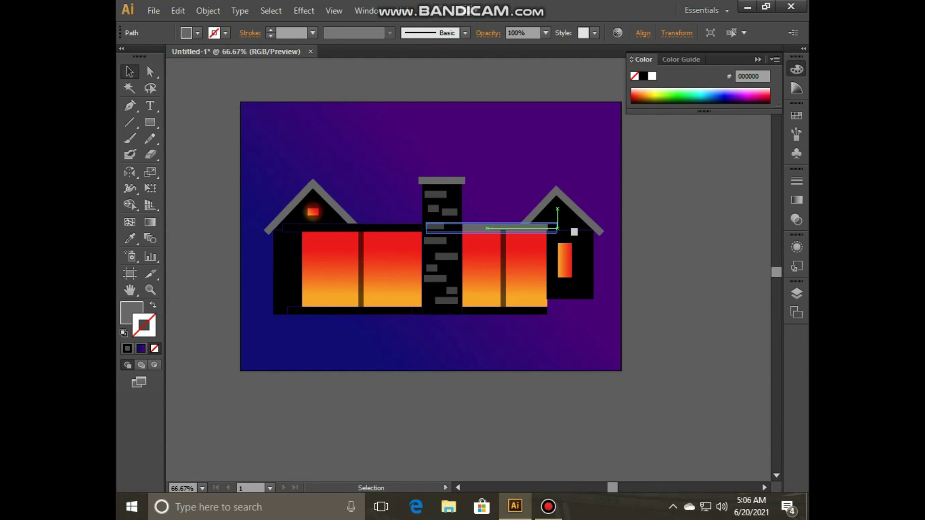
click(503, 269)
right_click(503, 248)
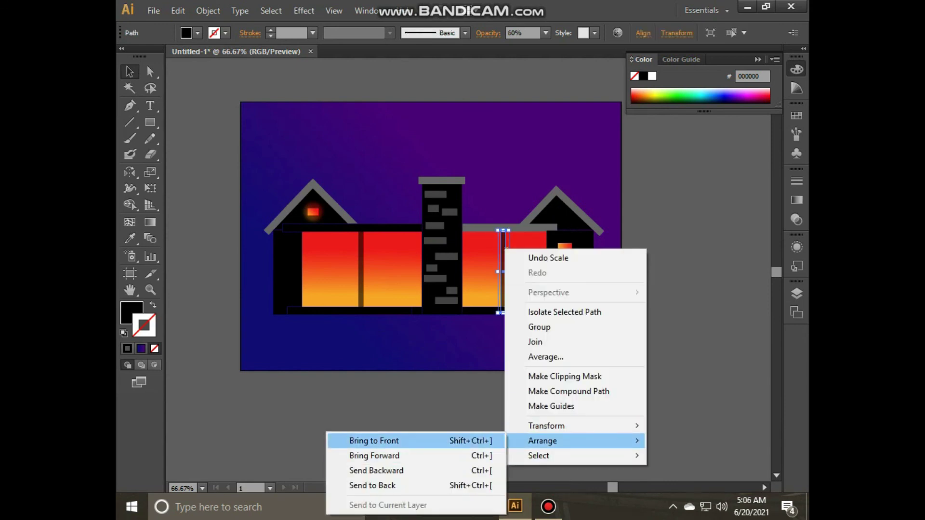
click(374, 441)
key(ctrl+plus)
key(ctrl+plus)
key(ctrl+plus)
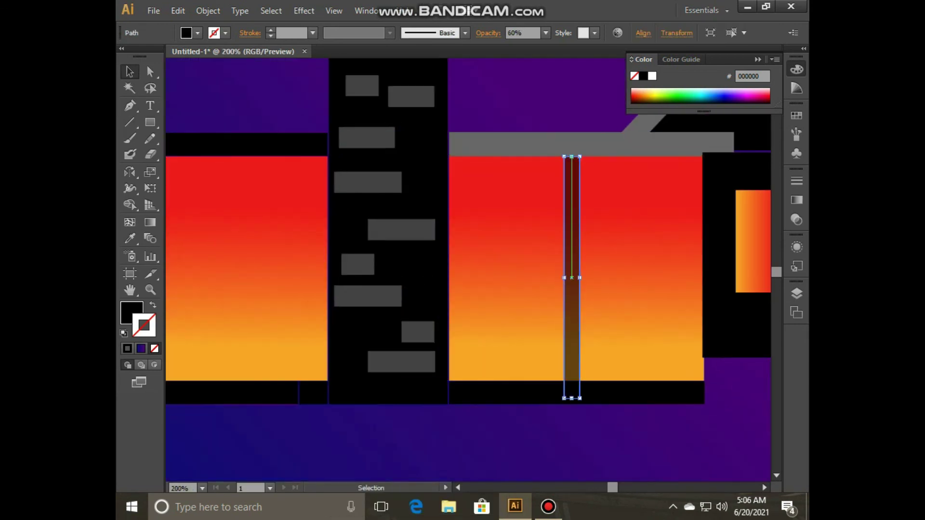
drag(433, 241, 542, 243)
Step: Fill the black bar above the left windows with the roof's grey
click(289, 147)
key(i)
click(626, 144)
key(v)
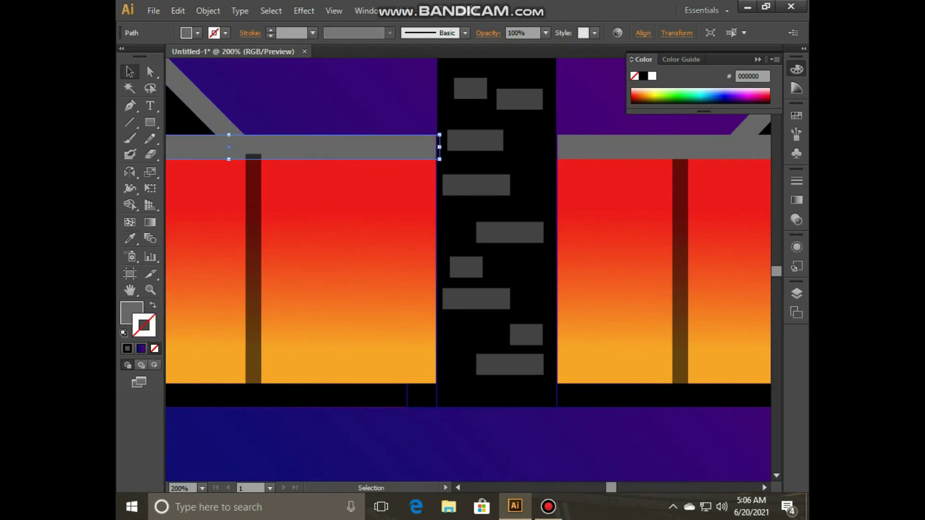
click(253, 270)
key(ctrl+shift+a)
key(ctrl+0)
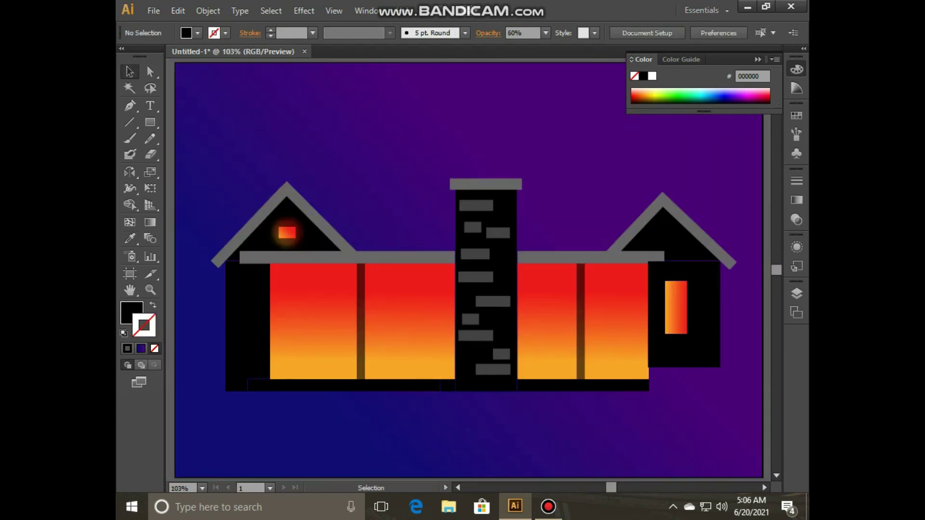
Step: Send the right black block back one step and restack the grey ledge bar
click(626, 256)
right_click(667, 275)
click(538, 433)
right_click(667, 276)
click(534, 447)
key(ctrl+z)
click(477, 259)
right_click(641, 255)
click(535, 442)
Step: Remove the outline stroke from the right roof
click(698, 352)
click(675, 231)
click(154, 348)
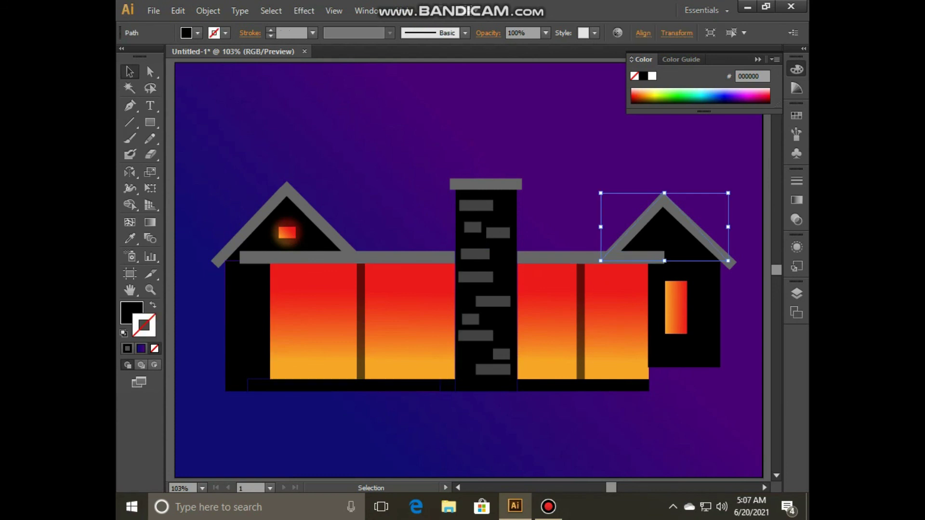
click(694, 313)
scroll(702, 260, up, 5)
scroll(467, 270, down, 5)
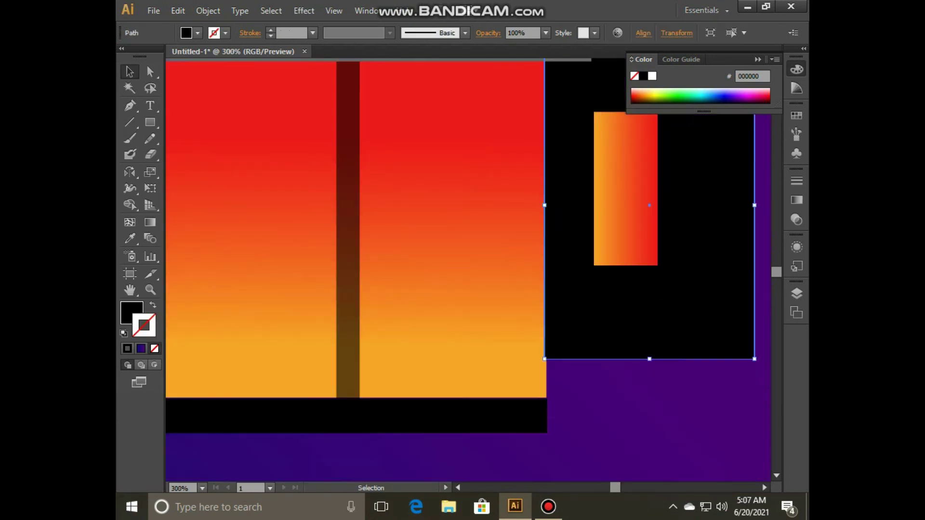
Step: Shrink the small gradient window and pull the side wall's right edge in slightly
click(651, 205)
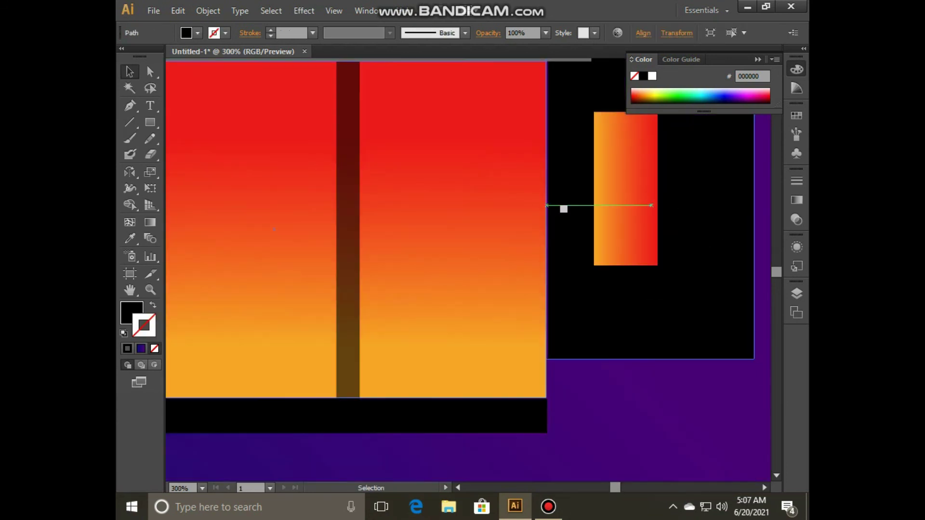
scroll(651, 205, down, 5)
drag(687, 334, 685, 328)
key(ctrl+shift+a)
click(676, 307)
click(704, 313)
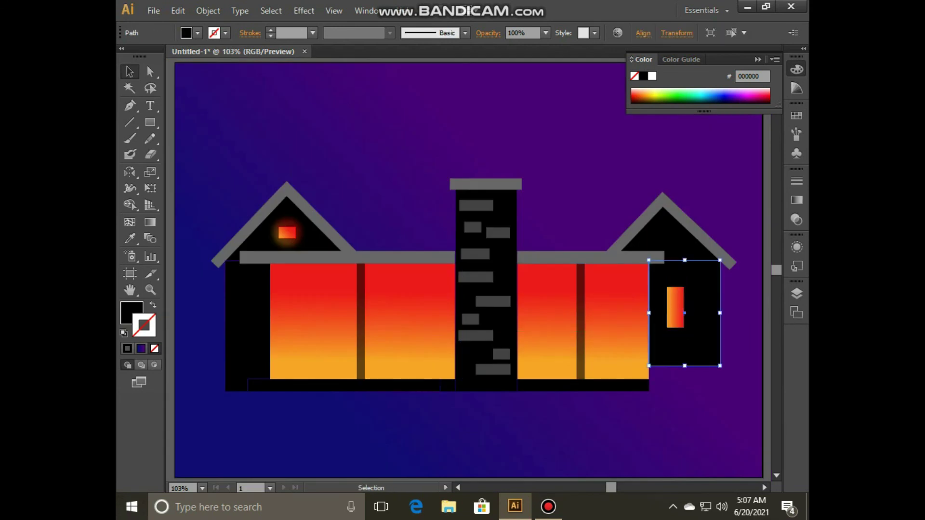
drag(737, 317, 718, 313)
Step: Draw a black horizontal line across the small side window
key(ctrl+shift+a)
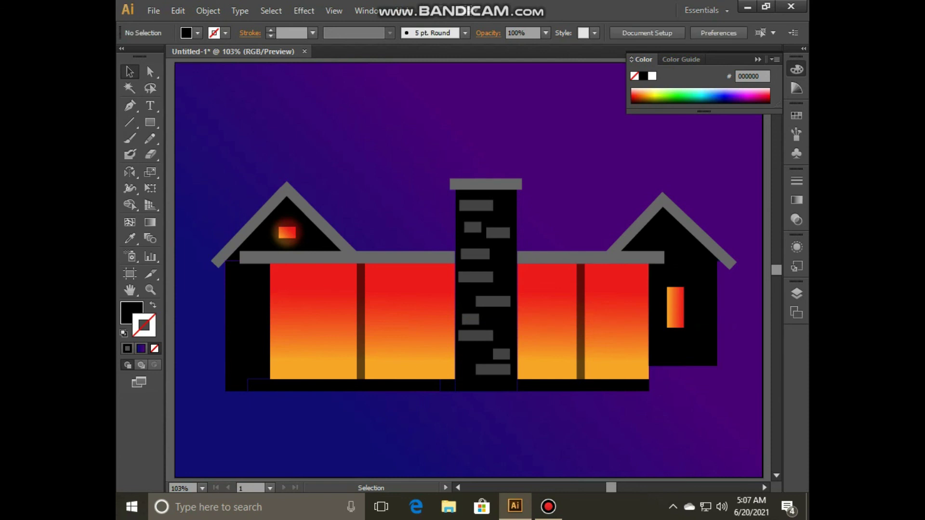
click(676, 307)
click(130, 105)
key(backslash)
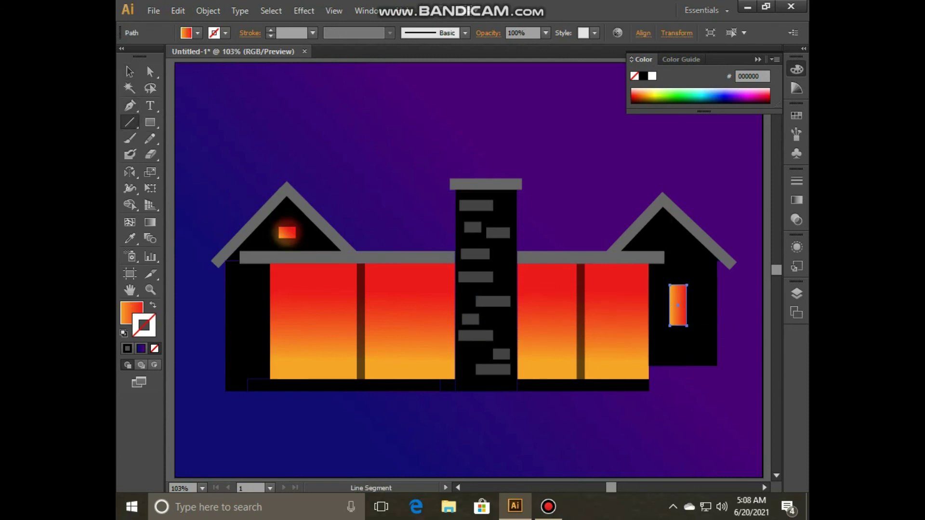
drag(669, 295, 687, 295)
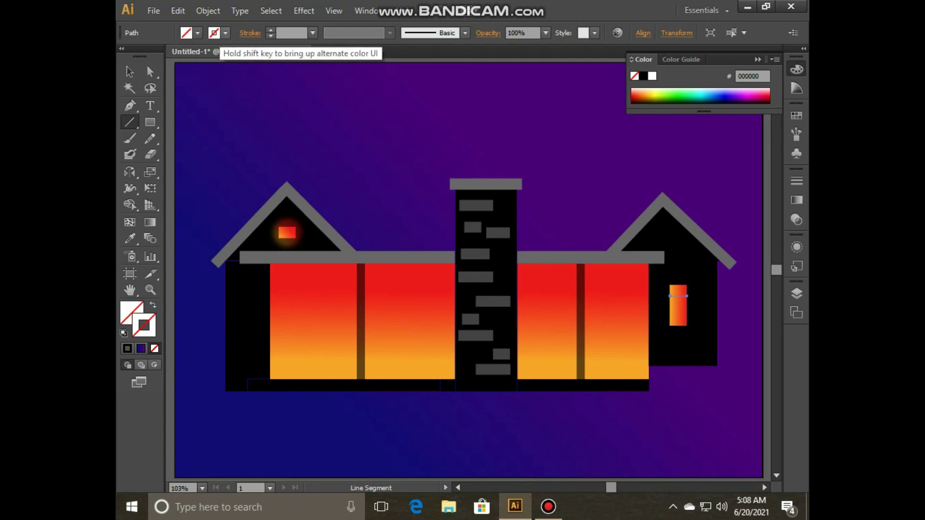
click(215, 32)
click(144, 53)
click(130, 71)
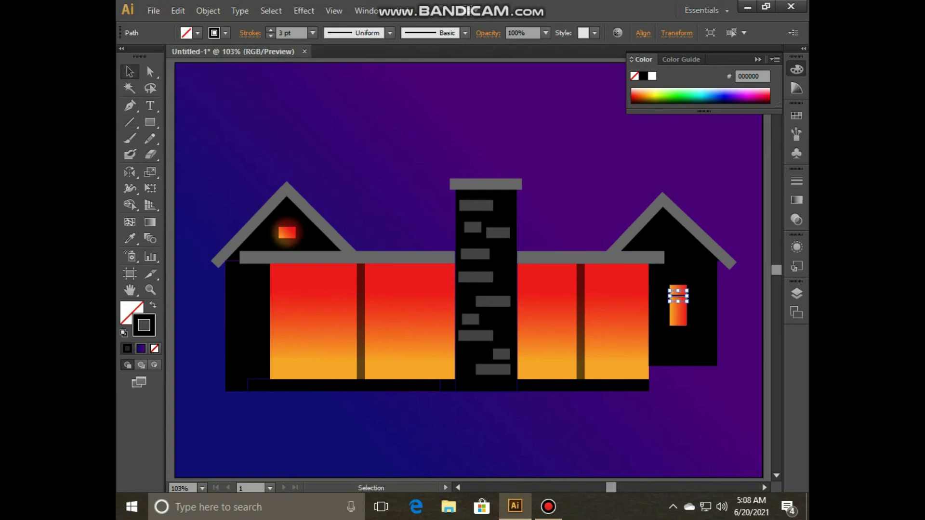
Step: Try a black stroke on the small window, then remove its stroke entirely
click(678, 311)
click(225, 32)
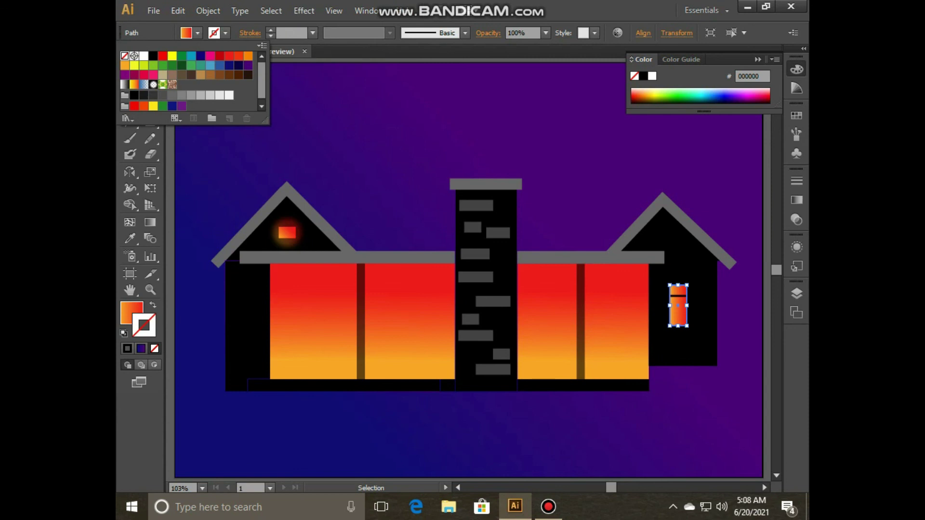
click(144, 56)
key(ctrl+shift+a)
click(678, 308)
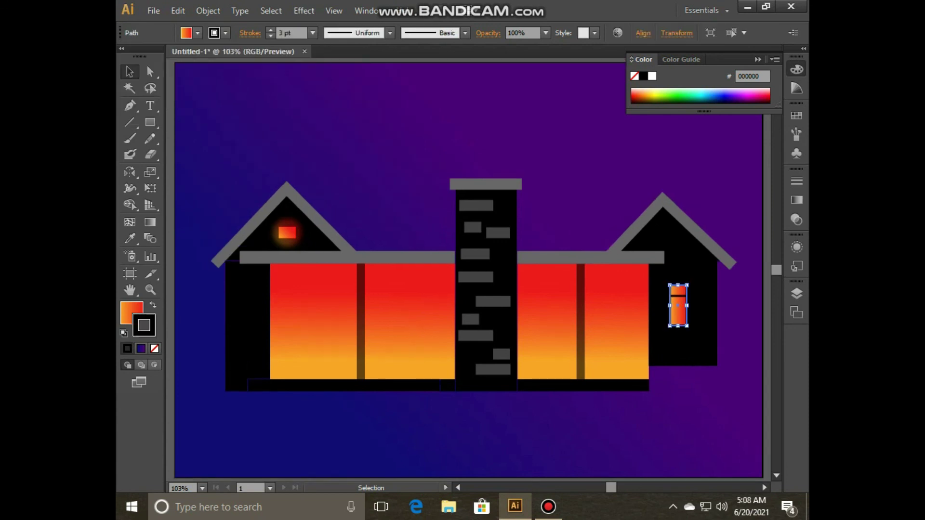
click(225, 33)
click(124, 56)
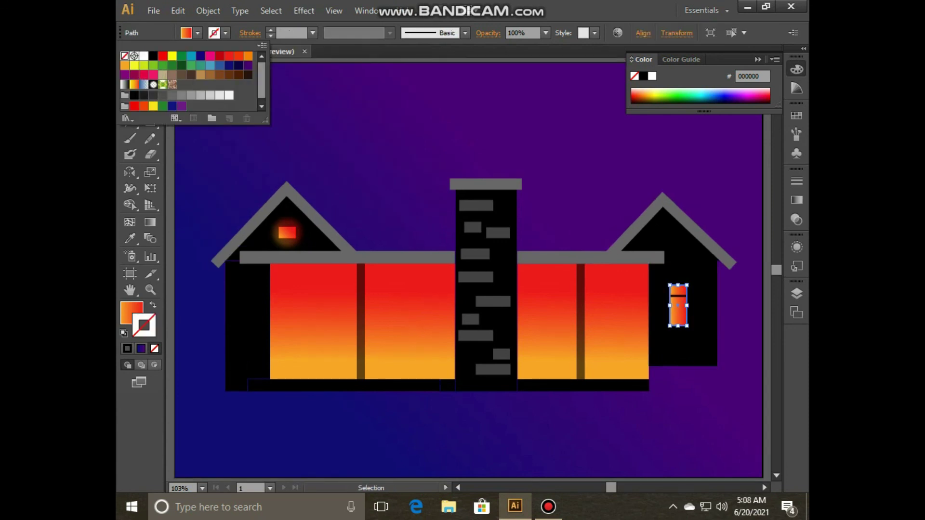
Step: Duplicate the small window and bring the copy to the front
key(Escape)
key(a)
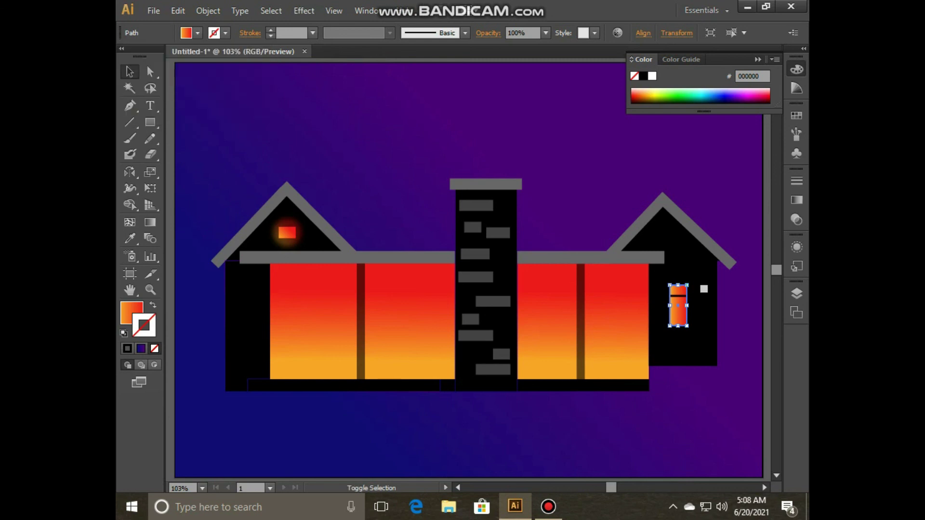
mouse_move(677, 308)
mouse_down()
mouse_move(691, 308)
mouse_move(677, 305)
mouse_up()
right_click(691, 317)
mouse_move(627, 293)
click(536, 293)
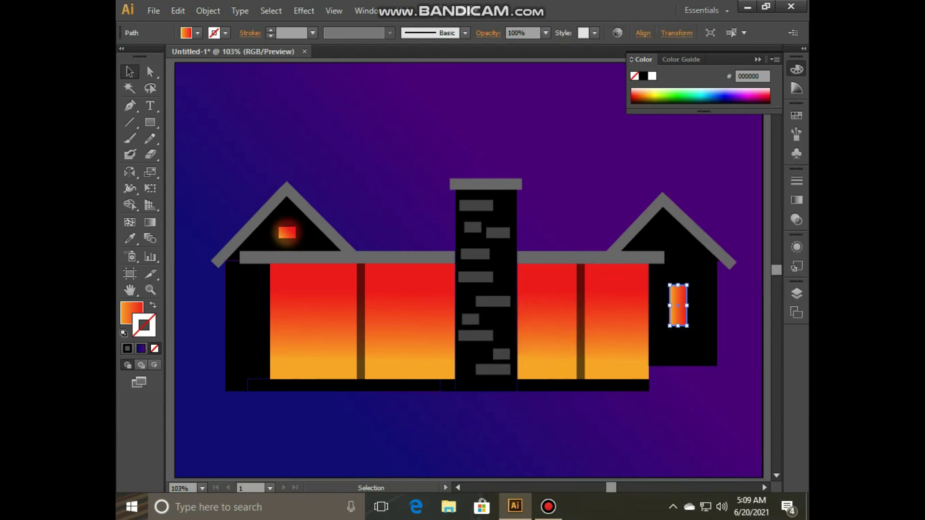
Step: Enlarge the window copy, set it to 60% opacity, and add a Gaussian Blur glow
drag(687, 326, 688, 331)
key(6)
click(304, 11)
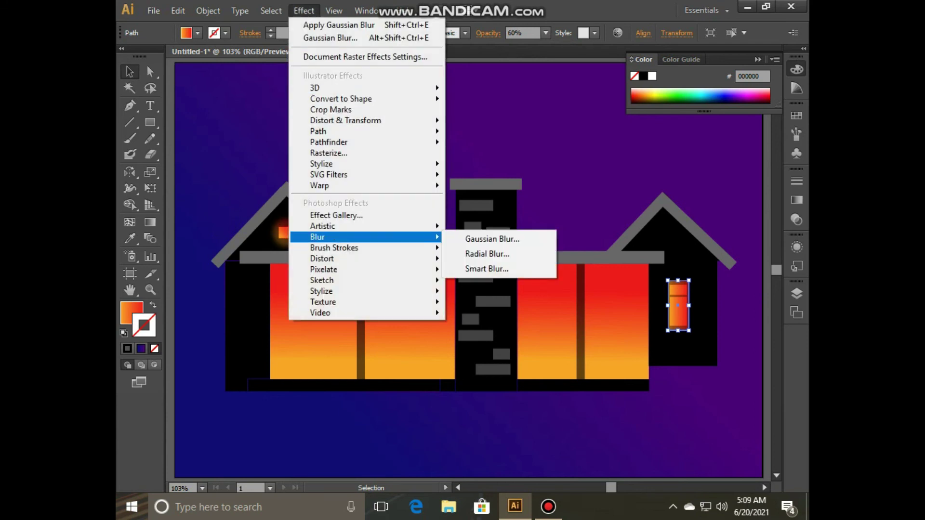
click(487, 239)
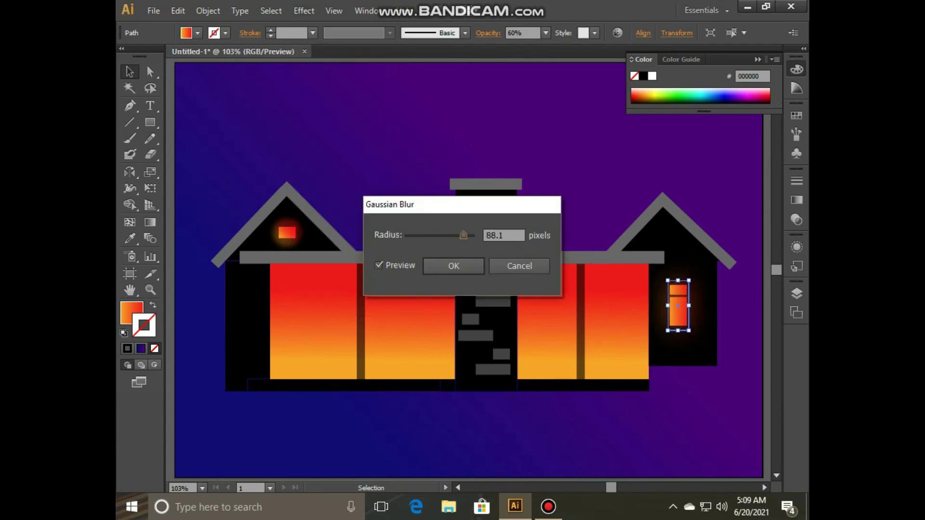
click(453, 266)
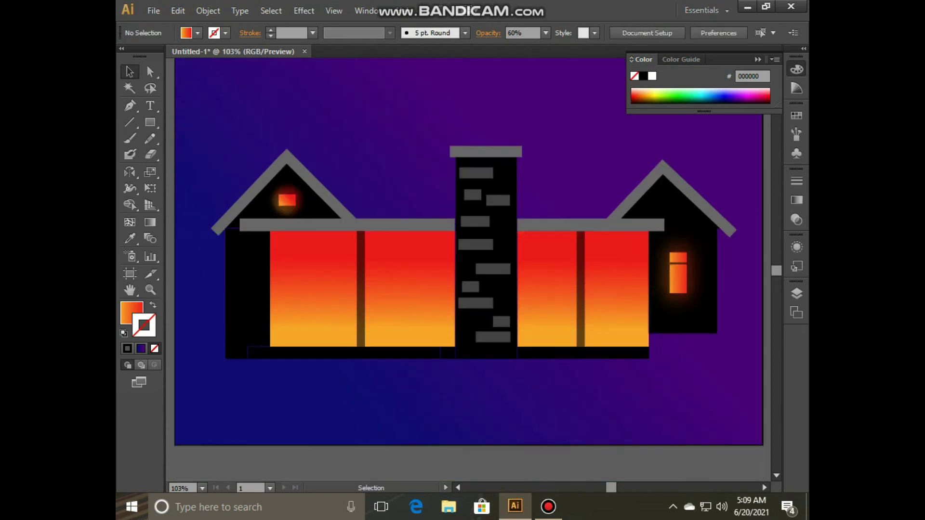
Step: Select the right house's parts and the glowing window group, then clear the selection
click(678, 305)
scroll(678, 305, down, 1)
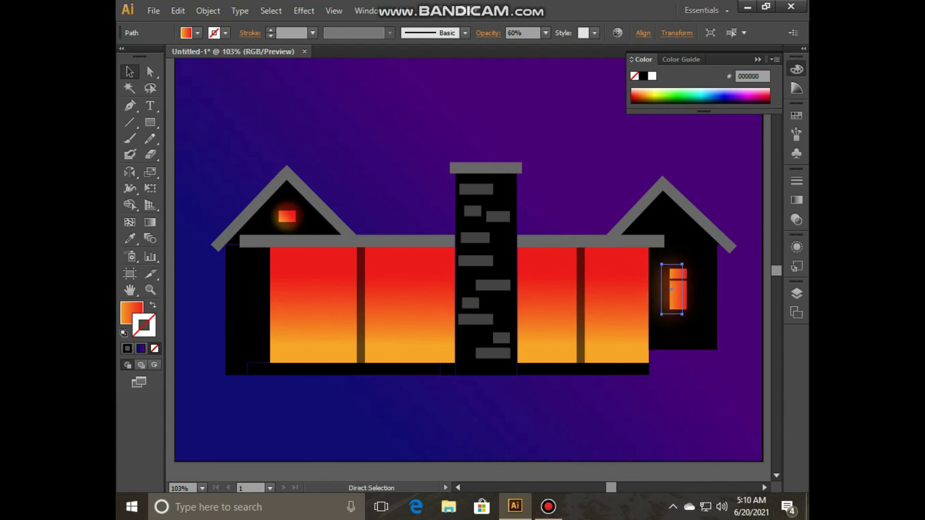
key(ctrl+shift+a)
drag(698, 141, 732, 251)
key(ctrl+shift+a)
click(672, 289)
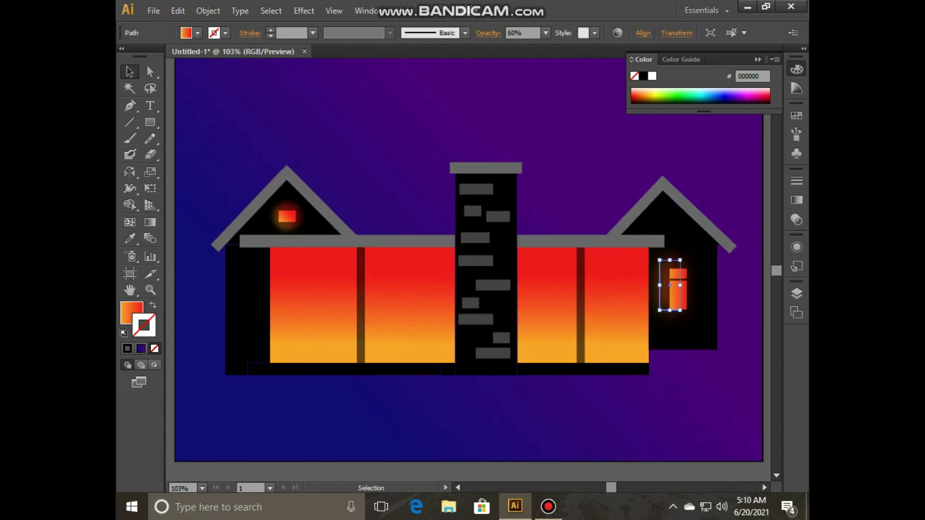
drag(730, 340, 688, 310)
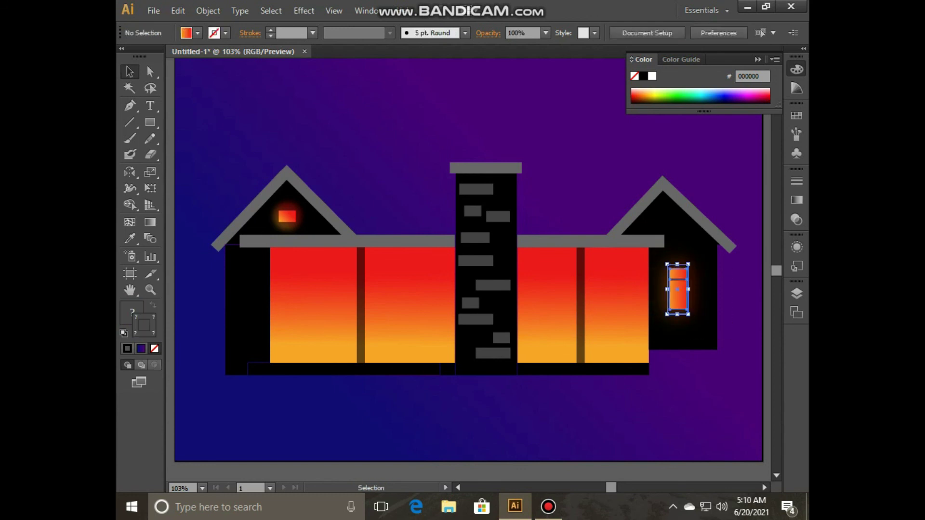
key(ctrl+shift+a)
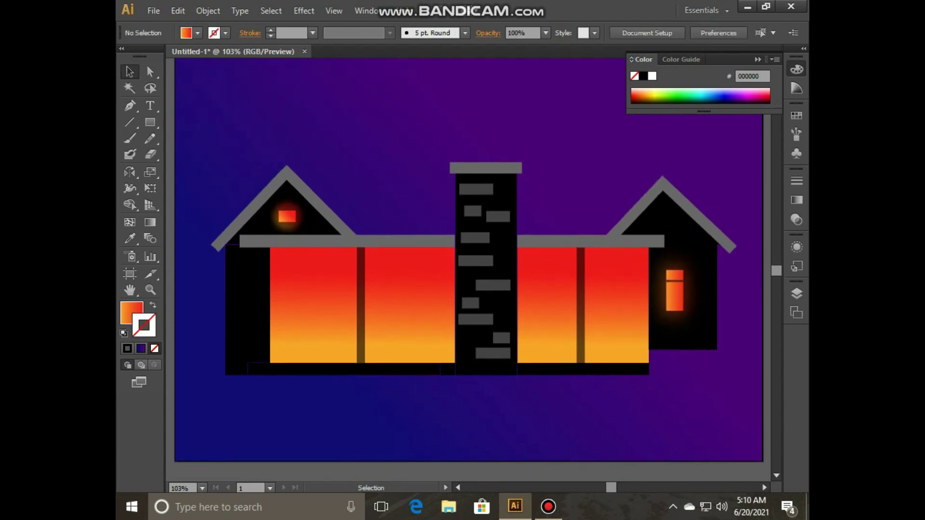
scroll(467, 270, up, 2)
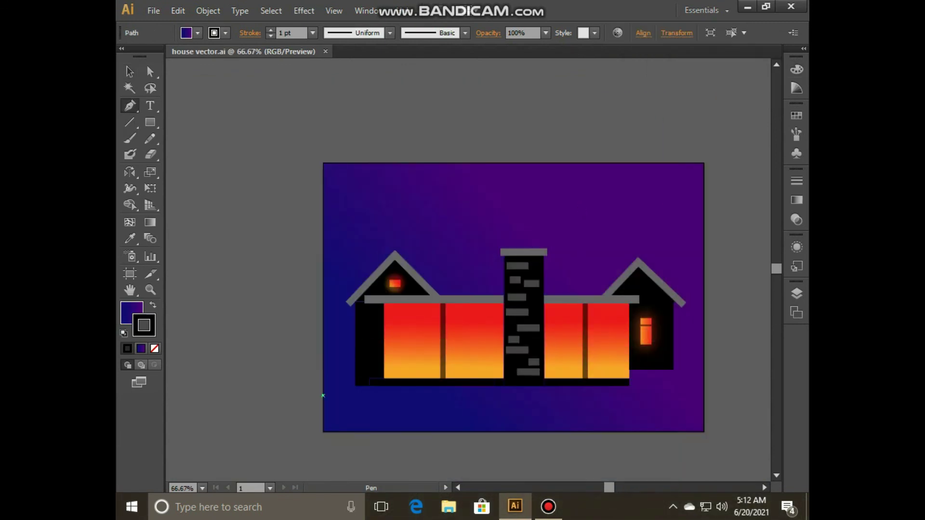
Step: Draw a lumpy curved Pen shape along the lower left, then undo it
drag(348, 368, 367, 367)
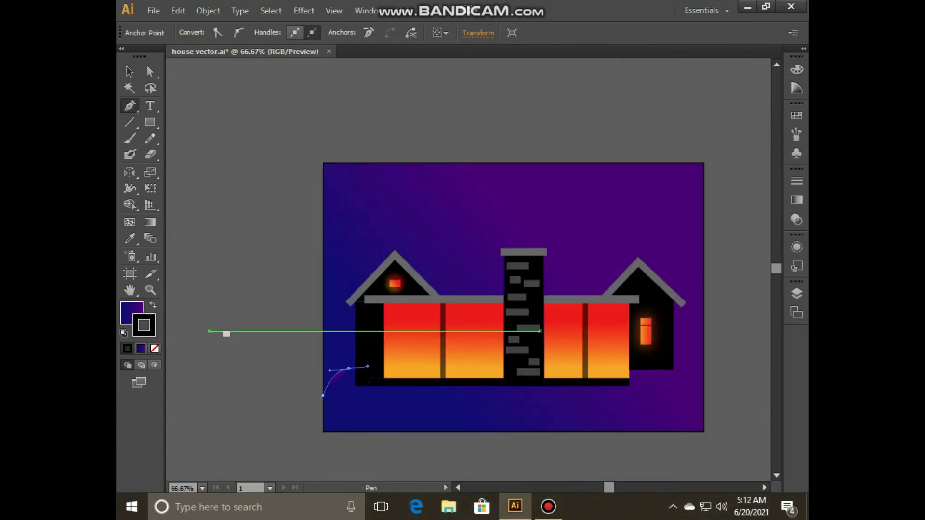
mouse_move(374, 404)
mouse_down()
mouse_move(379, 396)
mouse_move(394, 420)
mouse_up()
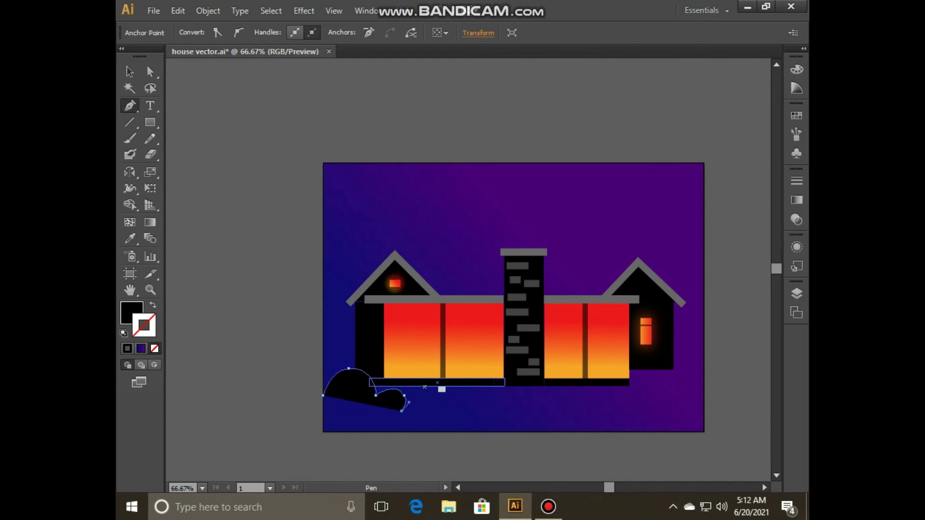
drag(420, 382, 429, 387)
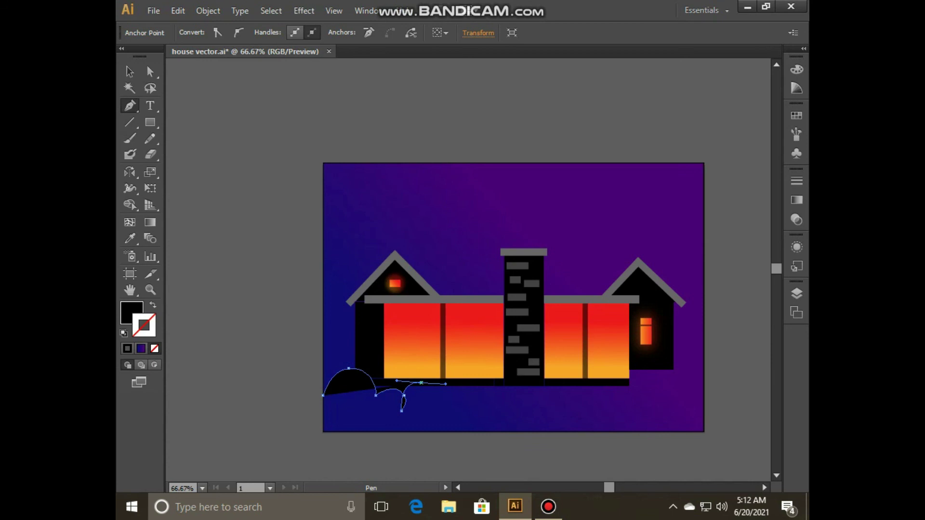
drag(436, 431, 414, 378)
scroll(411, 382, down, 3)
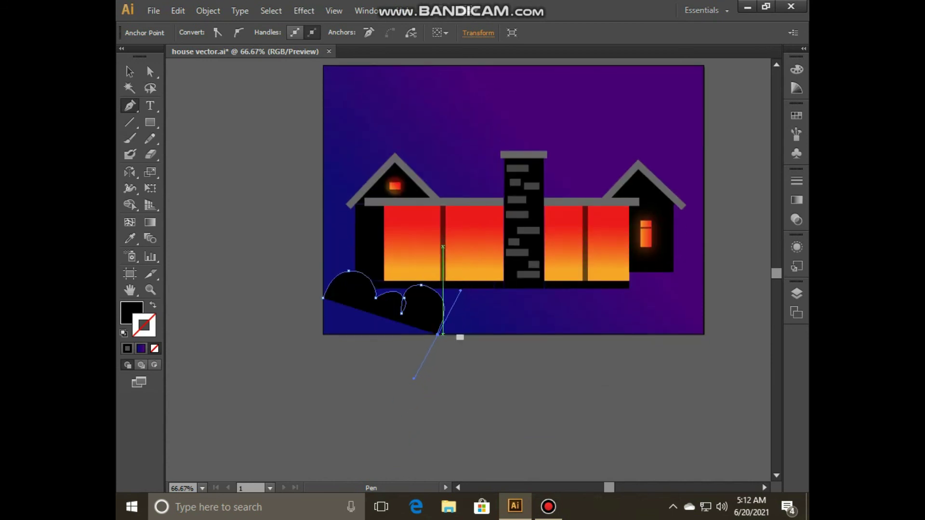
click(323, 335)
key(v)
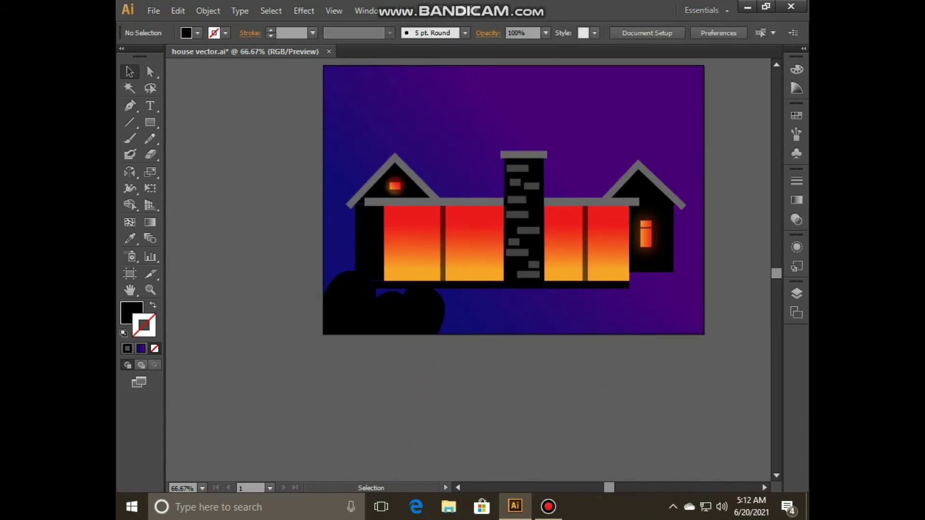
scroll(482, 265, up, 3)
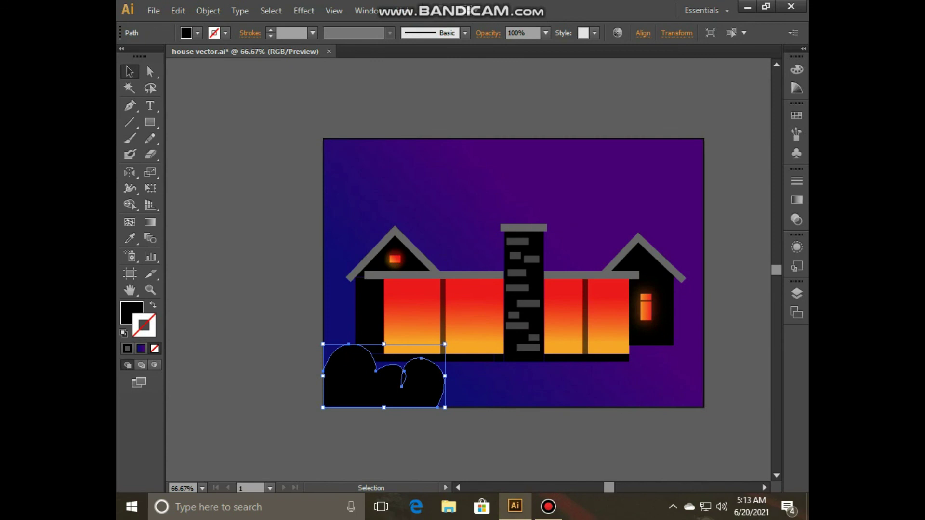
key(ctrl+z)
key(ctrl+z)
Step: Start a new Pen outline, then draw a circle in the sky for the moon
key(p)
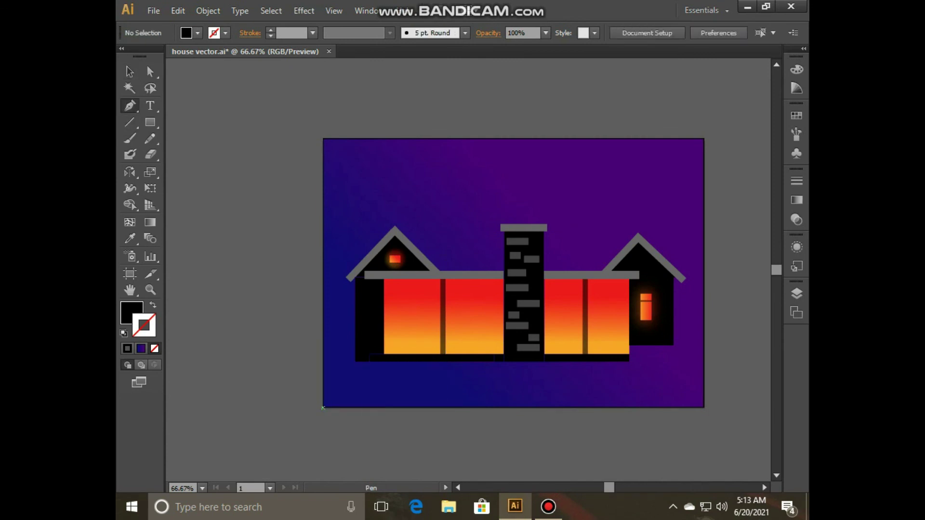
click(349, 345)
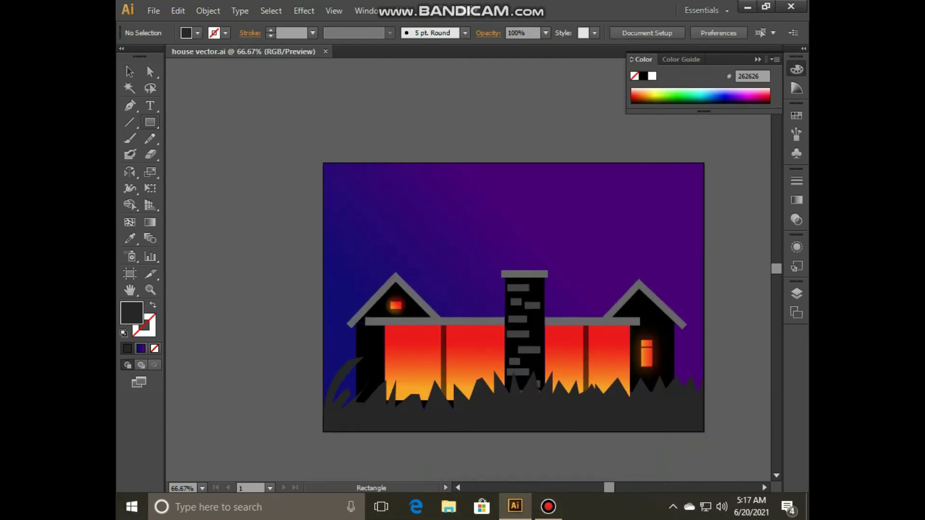
drag(150, 122, 202, 122)
drag(574, 182, 627, 231)
Step: Fill the circle with white and enlarge it around its centre
double_click(131, 313)
click(606, 171)
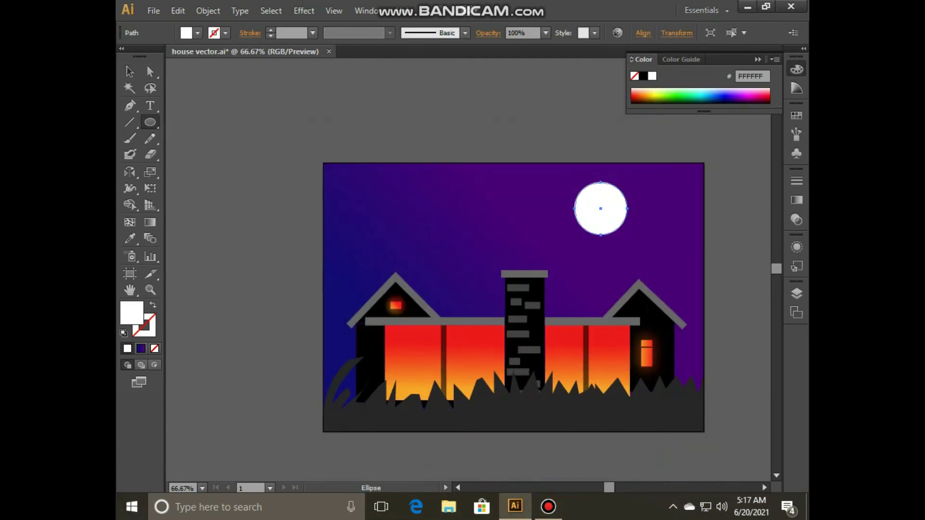
key(v)
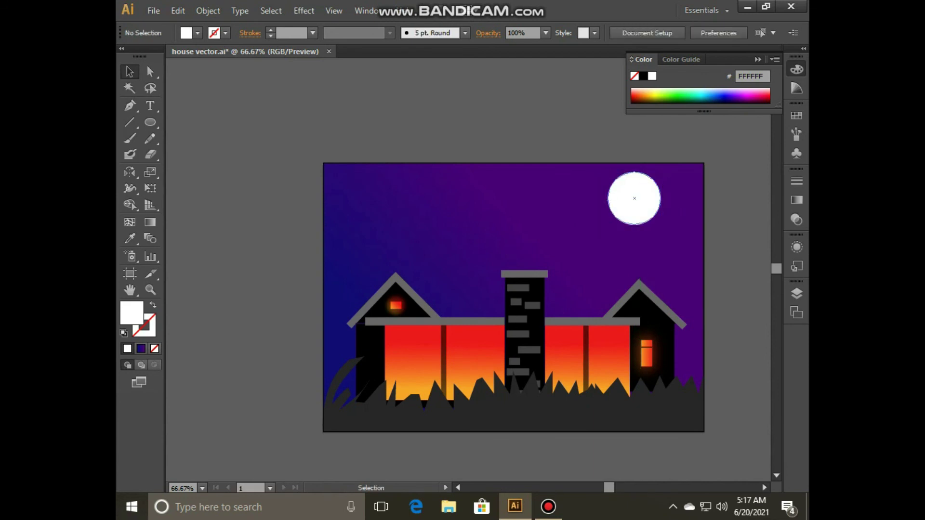
drag(661, 172, 669, 164)
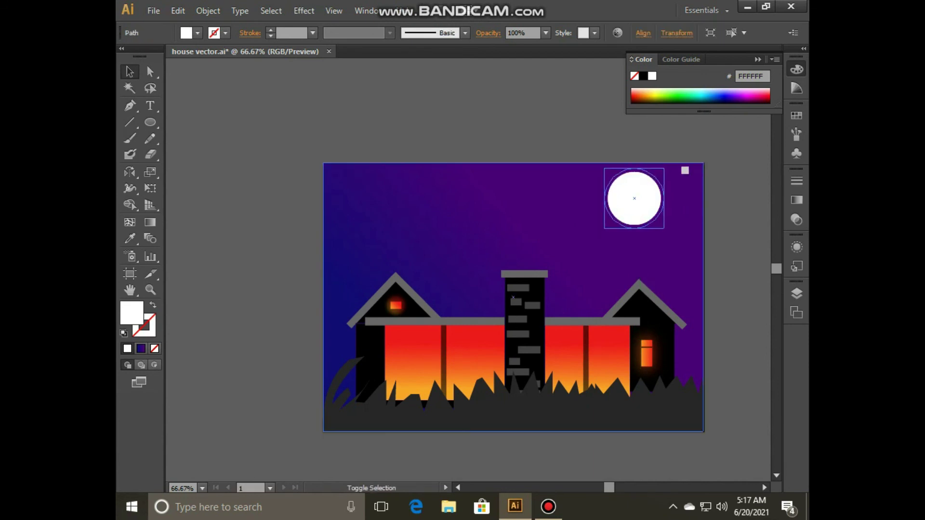
Step: Apply a Gaussian Blur of about 42 radius to the white circle
click(303, 10)
mouse_move(317, 237)
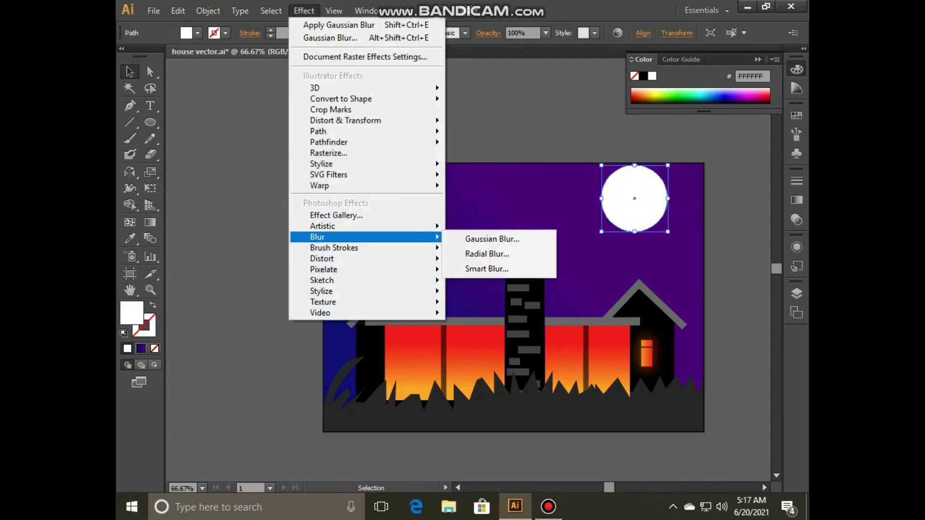
click(486, 240)
drag(454, 235, 449, 235)
click(453, 266)
Step: Stack the sharp white circle and the blurred moon on top of each other
scroll(530, 289, up, 2)
right_click(631, 254)
click(737, 183)
drag(634, 246, 547, 251)
right_click(633, 262)
key(Escape)
mouse_move(634, 248)
mouse_down()
mouse_move(548, 250)
mouse_move(681, 230)
mouse_up()
click(434, 289)
scroll(511, 289, down, 1)
drag(548, 230, 660, 230)
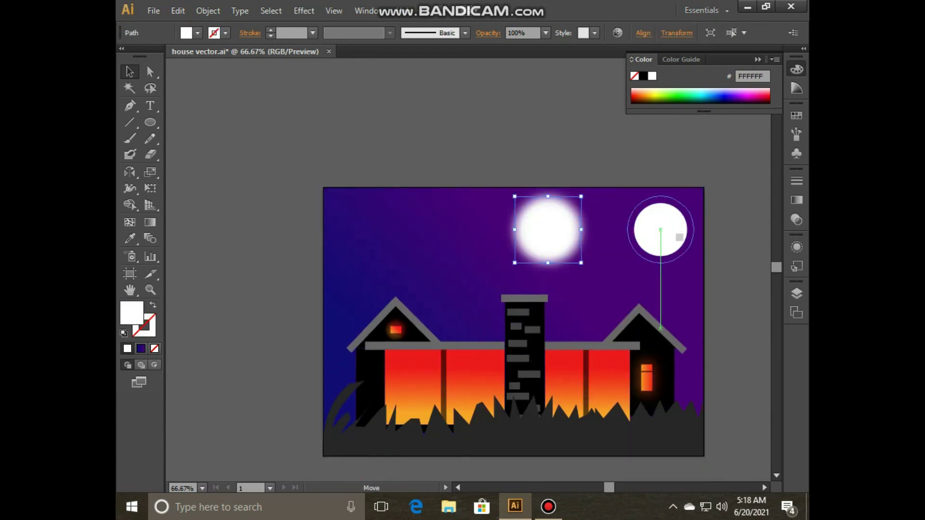
Step: Readjust the moon's Gaussian Blur with preview, shrink the circle, and select both circles
click(304, 11)
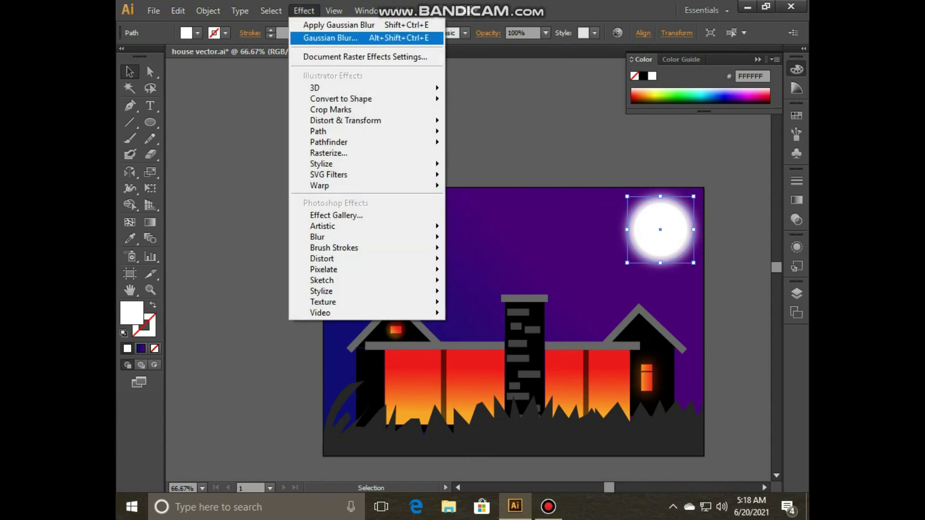
click(797, 247)
click(676, 306)
click(378, 264)
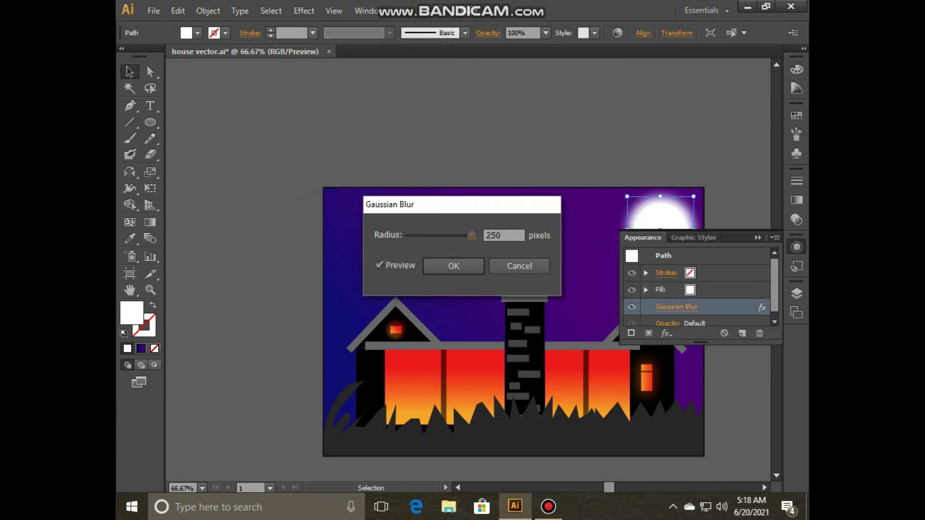
drag(471, 235, 449, 235)
key(Return)
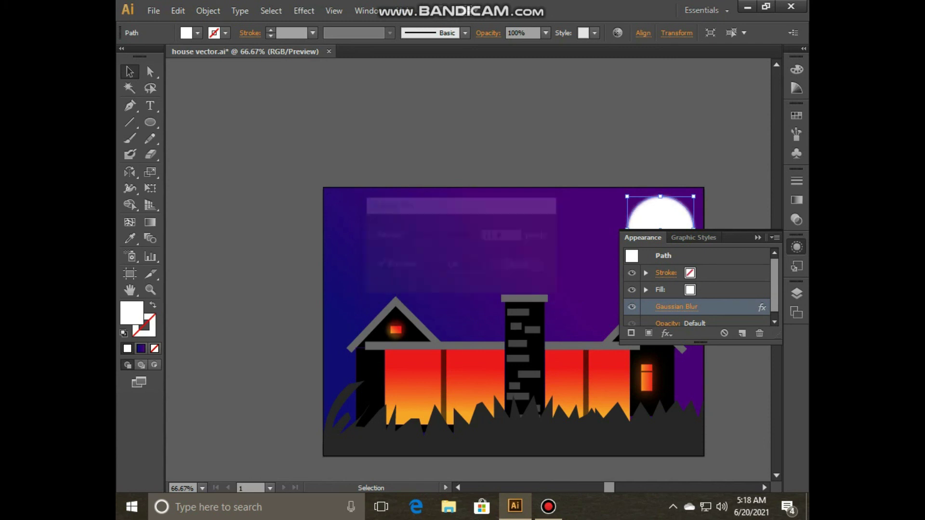
drag(686, 256, 679, 248)
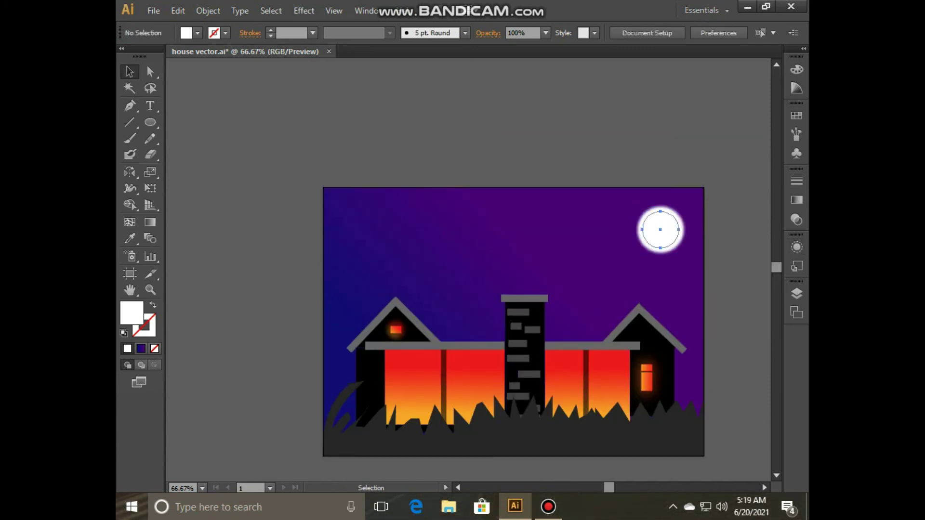
mouse_move(602, 210)
mouse_down()
mouse_move(686, 256)
mouse_move(535, 296)
mouse_move(527, 277)
mouse_move(573, 343)
mouse_up()
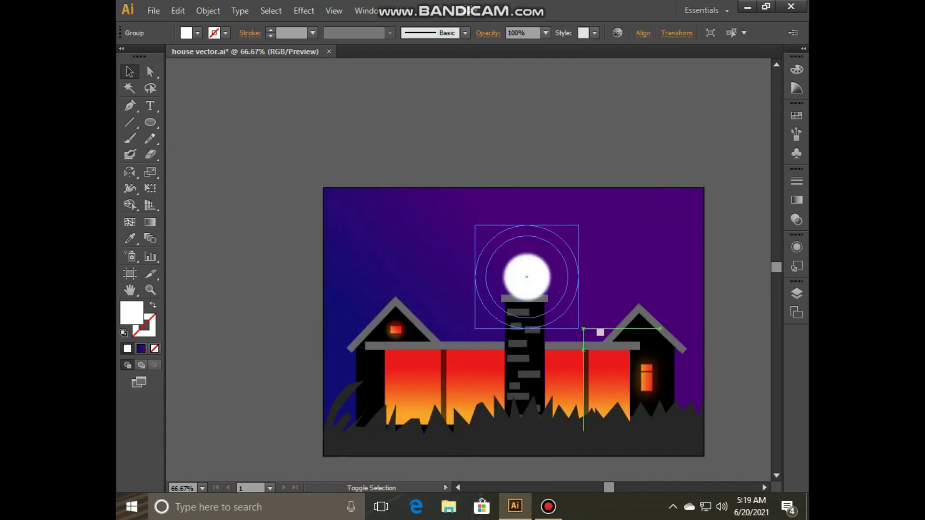
Step: Enlarge the moon behind the chimney, then bring the house and grass in front of it
mouse_move(521, 291)
mouse_down()
mouse_move(644, 251)
mouse_move(522, 292)
mouse_up()
right_click(524, 236)
mouse_move(564, 346)
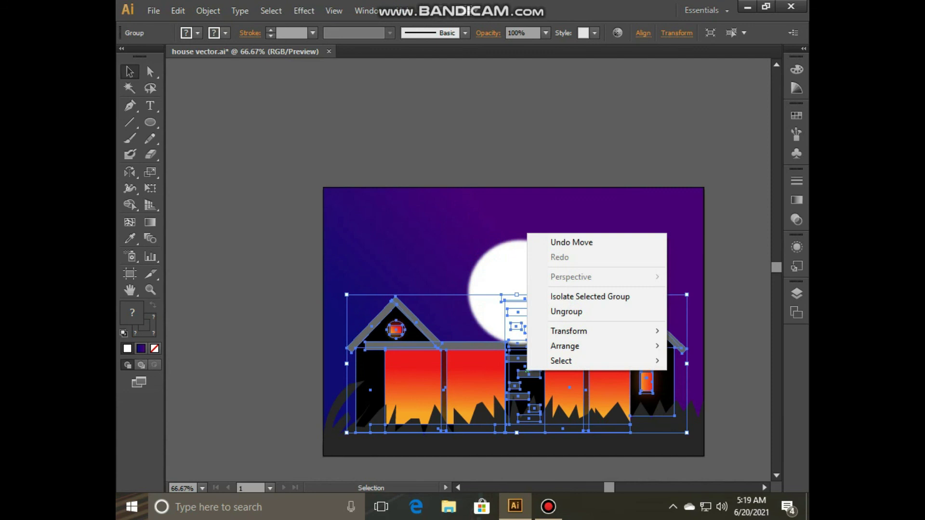
right_click(525, 236)
click(393, 349)
scroll(482, 289, down, 2)
right_click(578, 391)
click(446, 369)
click(520, 222)
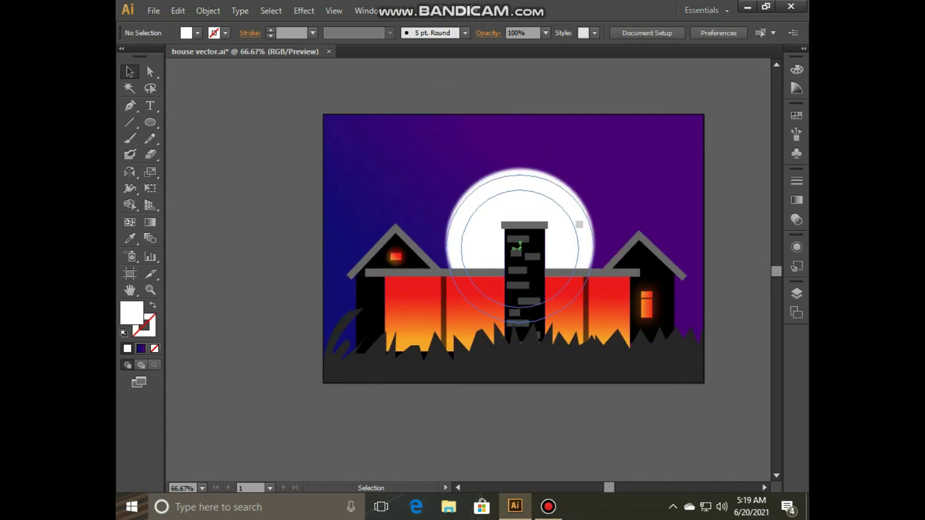
key(ctrl+shift+a)
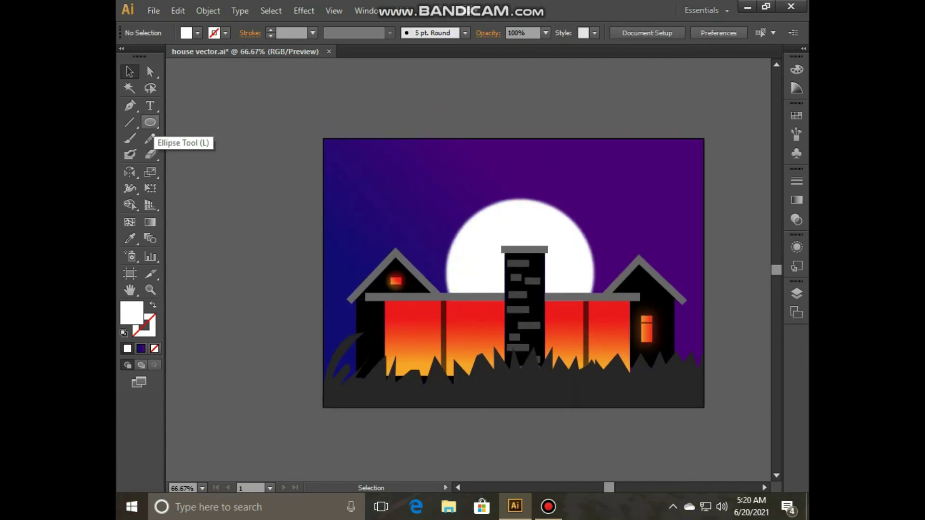
Step: Paint white star dots across the sky with the Paintbrush, then save and fit the artboard
click(130, 139)
key(shift+x)
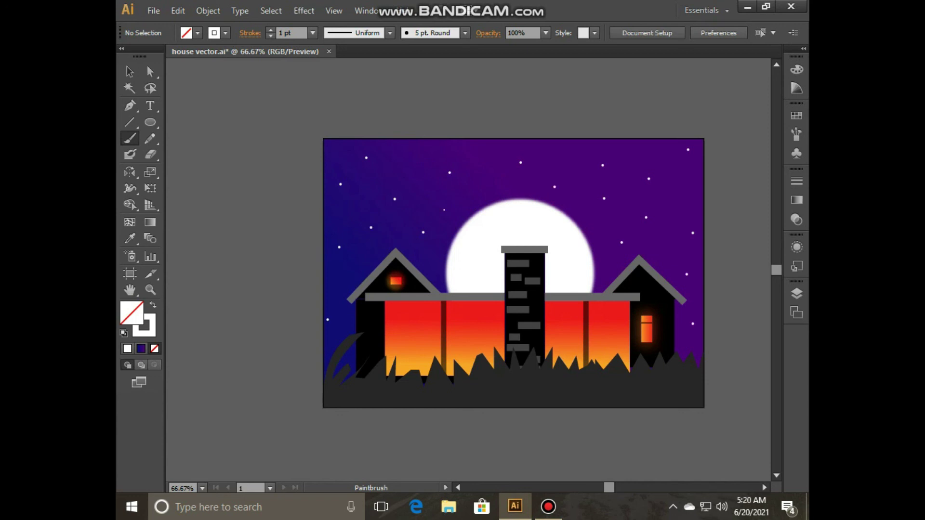
key(v)
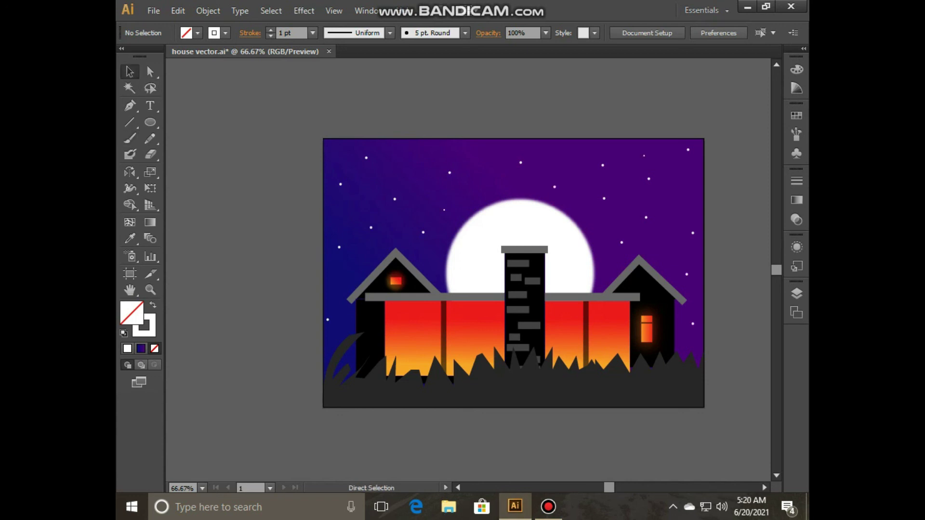
key(ctrl+s)
key(ctrl+0)
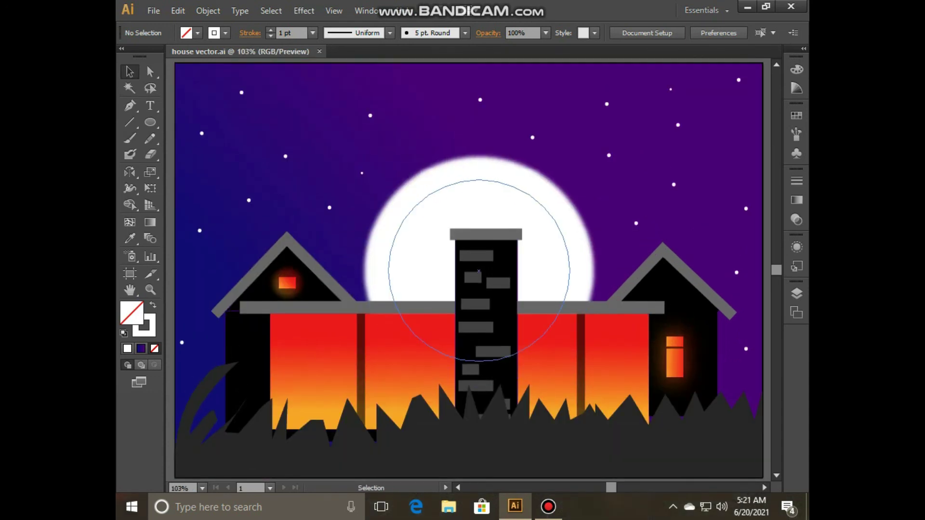